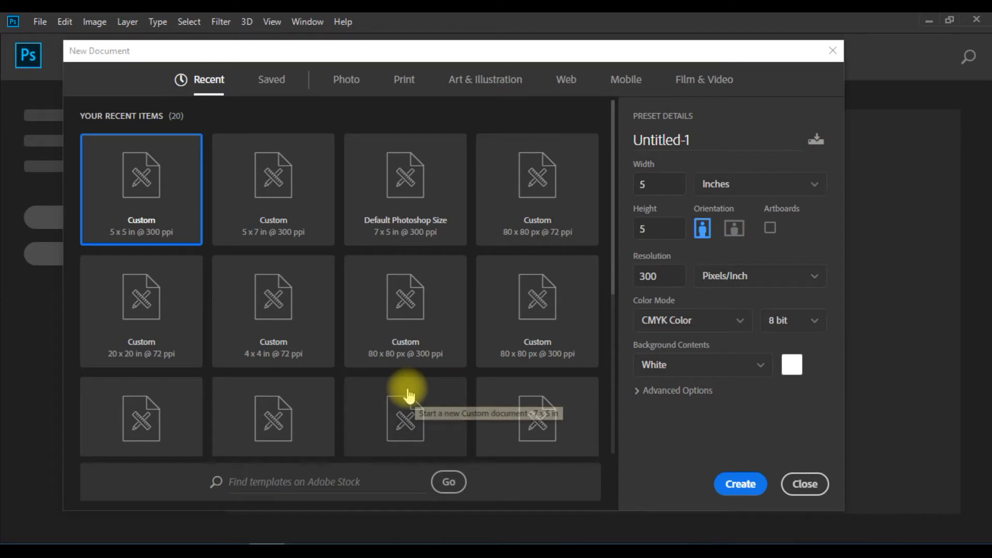
Create a new document from the Default Photoshop Size preset, 7 x 5 inches at 300 ppi in RGB Color.
{"action": "left_click", "coordinate": [273, 173]}
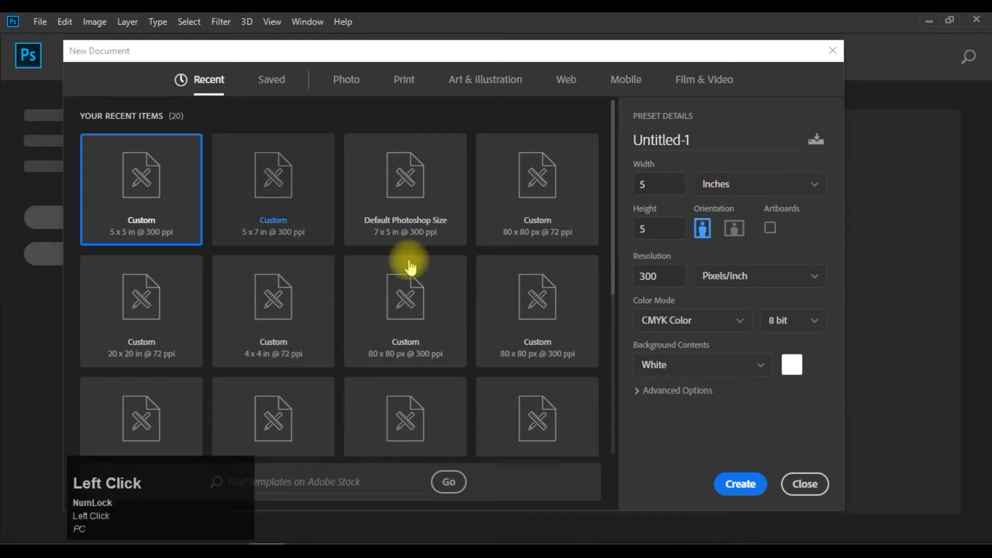
{"action": "left_click", "coordinate": [412, 195]}
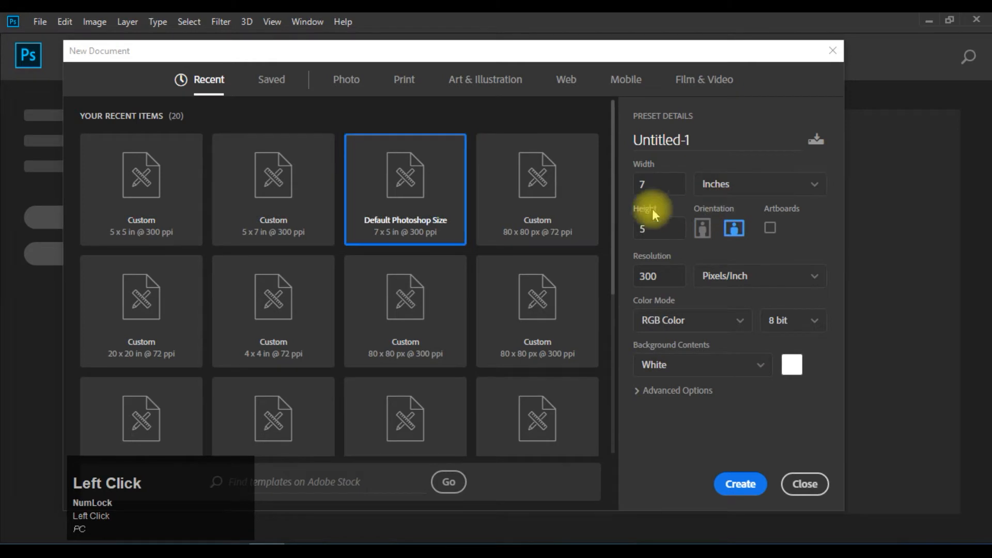
{"action": "left_click", "coordinate": [722, 487]}
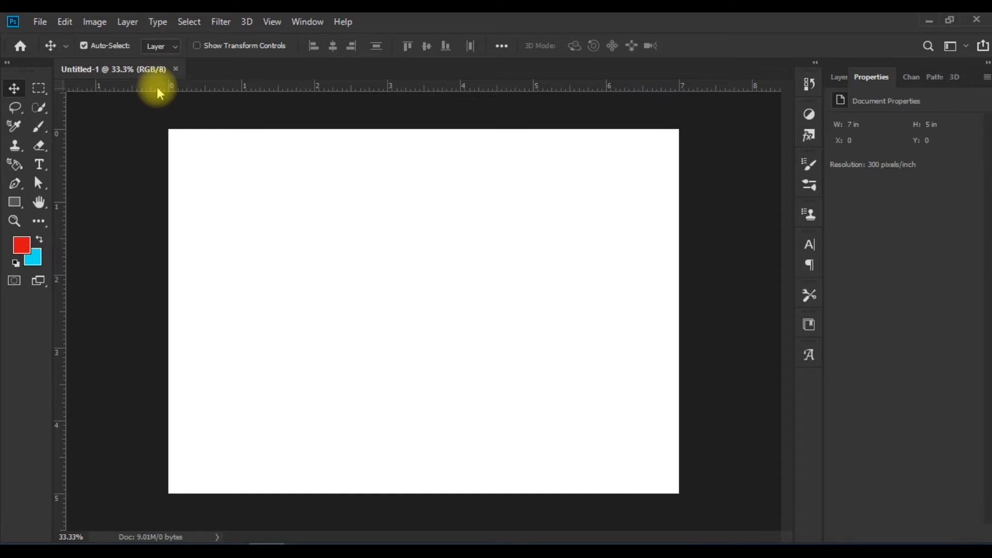
Place the Unsplash photo of the dark-haired woman leaning on a palm tree from the Downloads folder as an embedded image.
{"action": "left_click", "coordinate": [40, 22]}
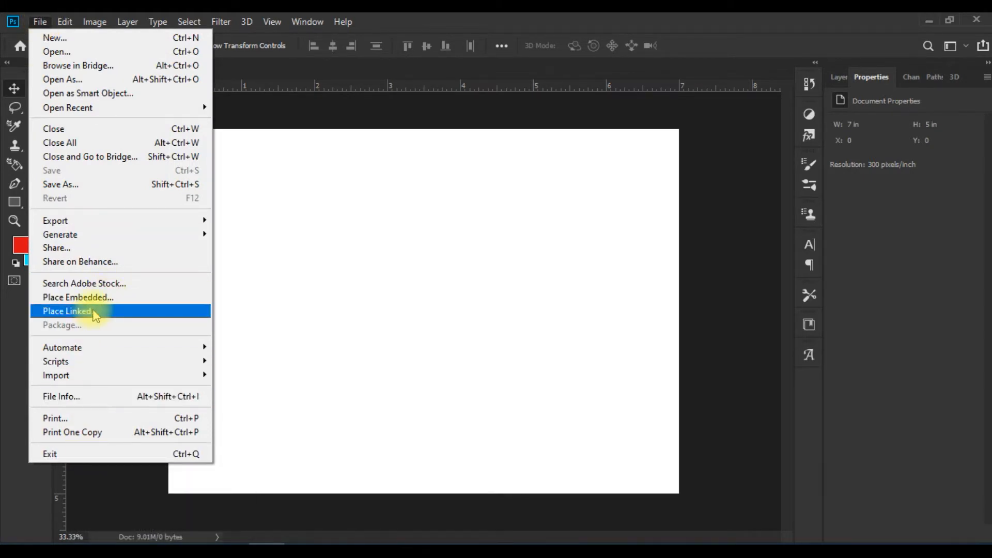
{"action": "left_click", "coordinate": [101, 298]}
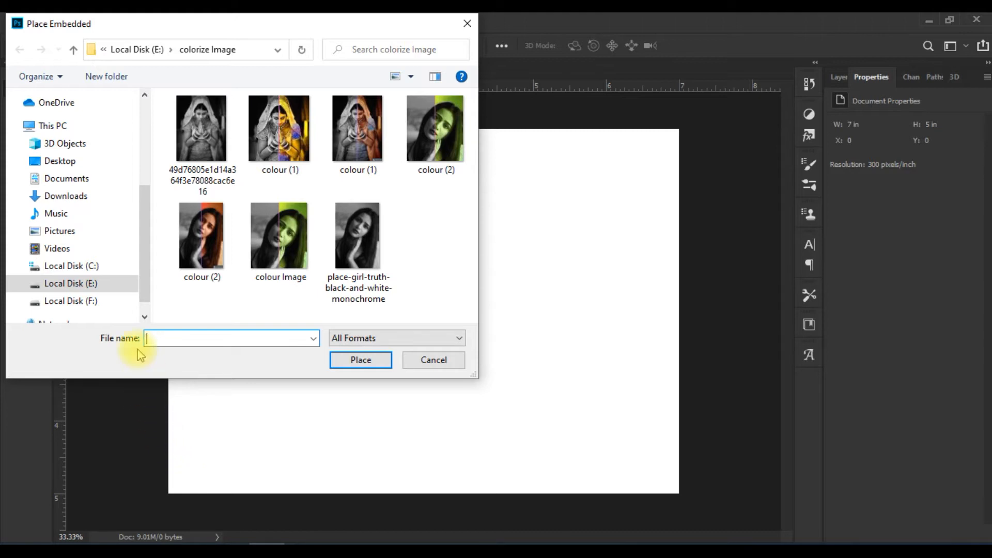
{"action": "scroll", "coordinate": [114, 233], "scroll_direction": "down", "scroll_amount": 2}
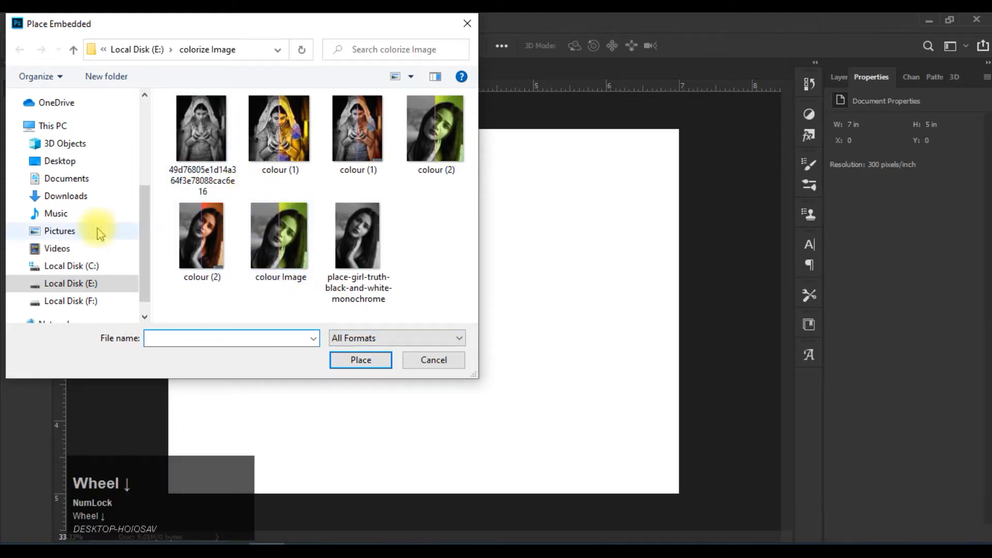
{"action": "left_click", "coordinate": [78, 283]}
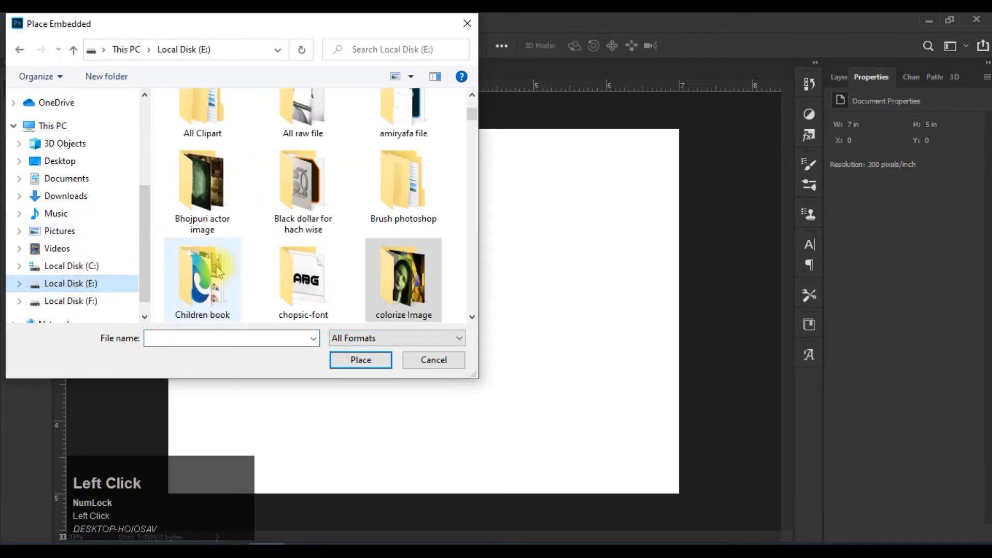
{"action": "left_click", "coordinate": [70, 200]}
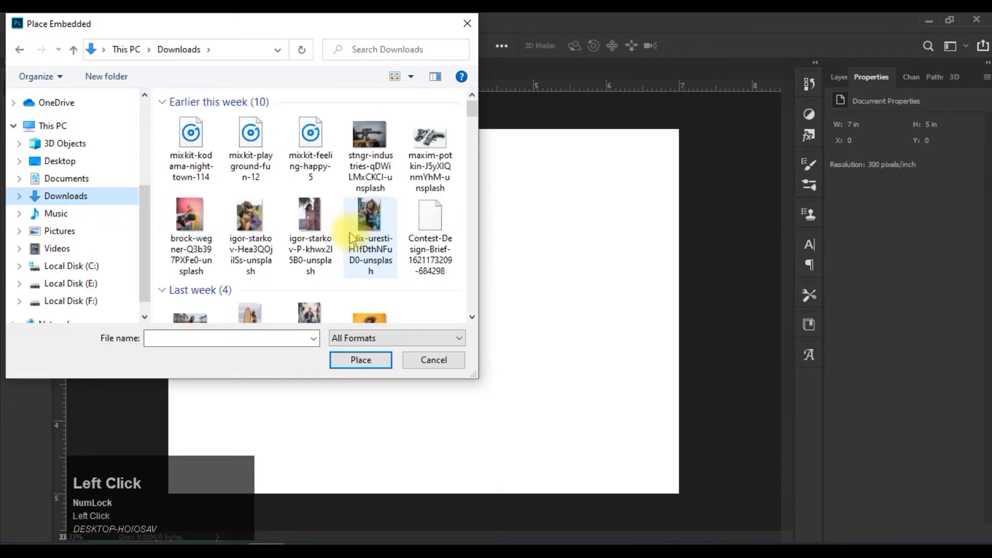
{"action": "scroll", "coordinate": [357, 238], "scroll_direction": "down", "scroll_amount": 3}
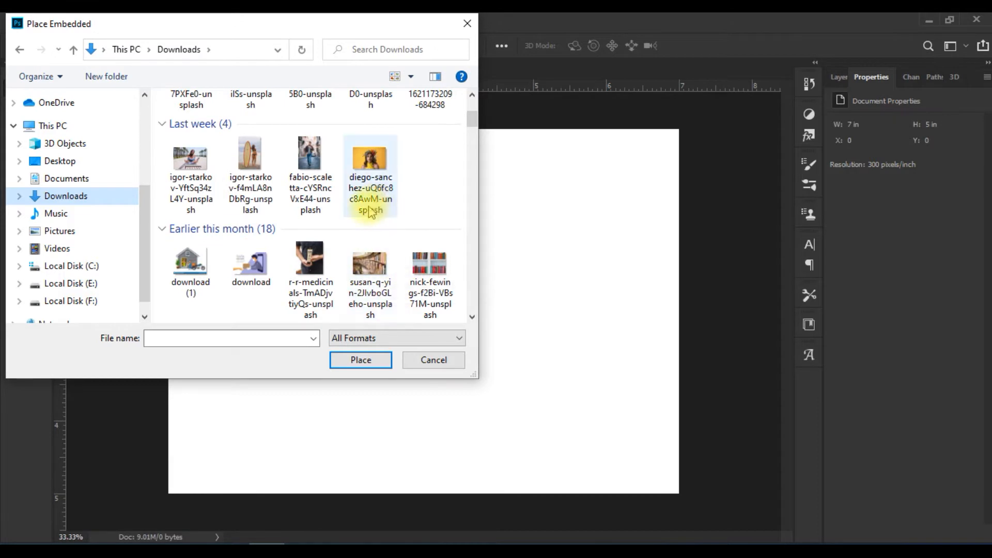
{"action": "scroll", "coordinate": [421, 238], "scroll_direction": "down", "scroll_amount": 3}
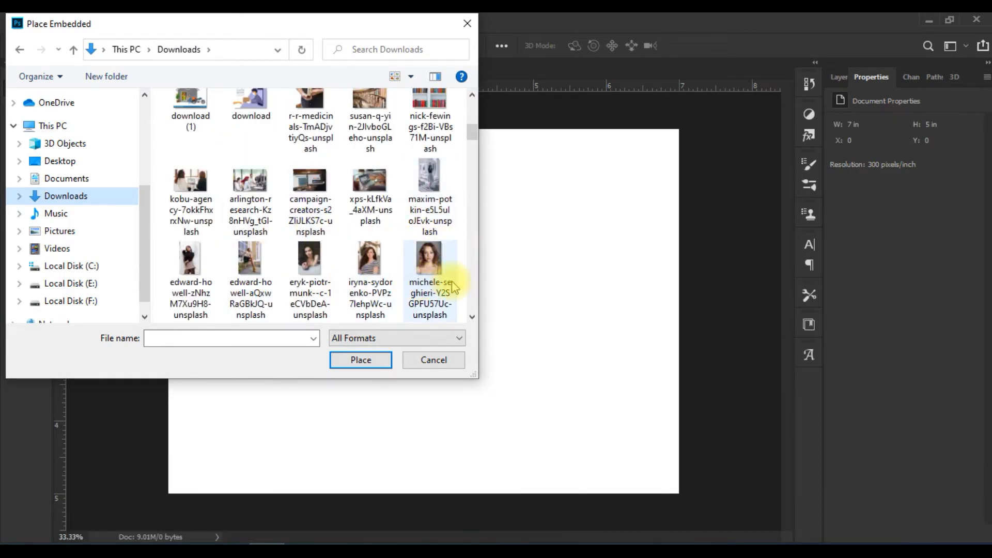
{"action": "scroll", "coordinate": [310, 283], "scroll_direction": "down", "scroll_amount": 2}
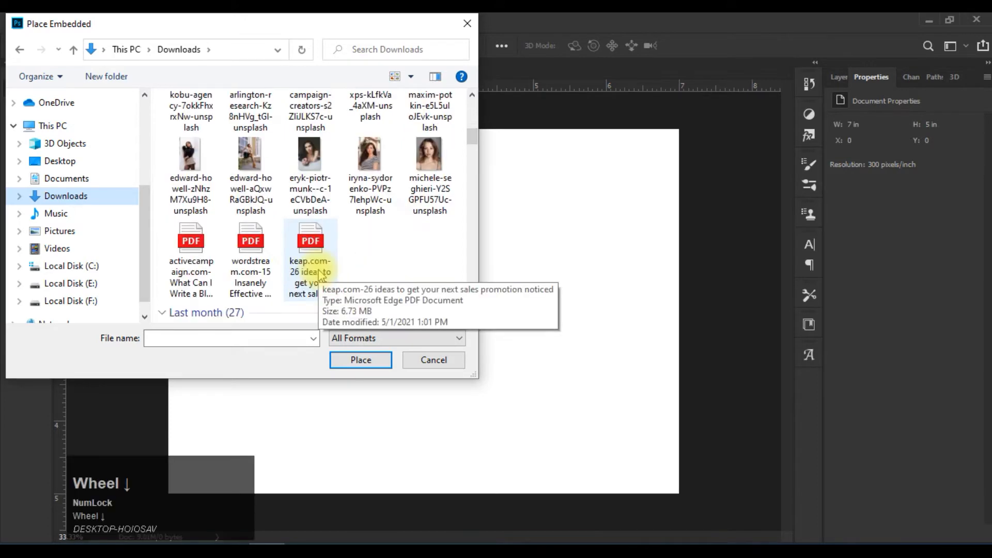
{"action": "scroll", "coordinate": [311, 179], "scroll_direction": "down", "scroll_amount": 6}
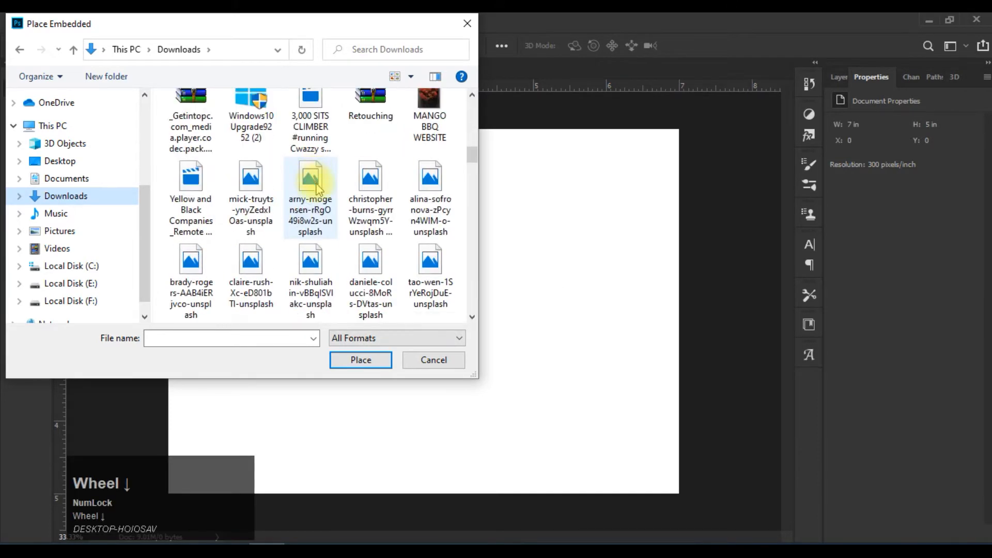
{"action": "scroll", "coordinate": [316, 189], "scroll_direction": "up", "scroll_amount": 2}
{"action": "scroll", "coordinate": [318, 188], "scroll_direction": "up", "scroll_amount": 5}
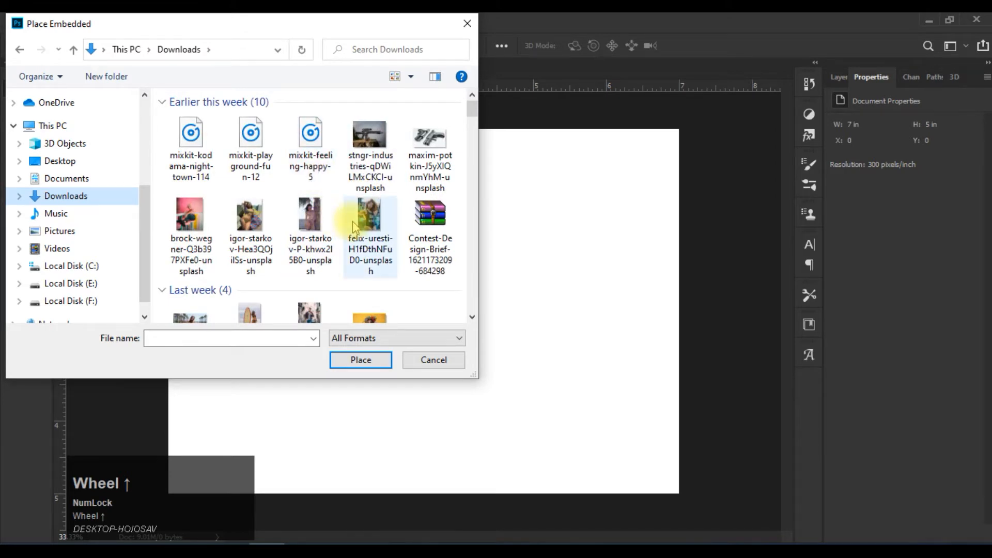
{"action": "scroll", "coordinate": [343, 223], "scroll_direction": "down", "scroll_amount": 3}
{"action": "scroll", "coordinate": [343, 223], "scroll_direction": "up", "scroll_amount": 3}
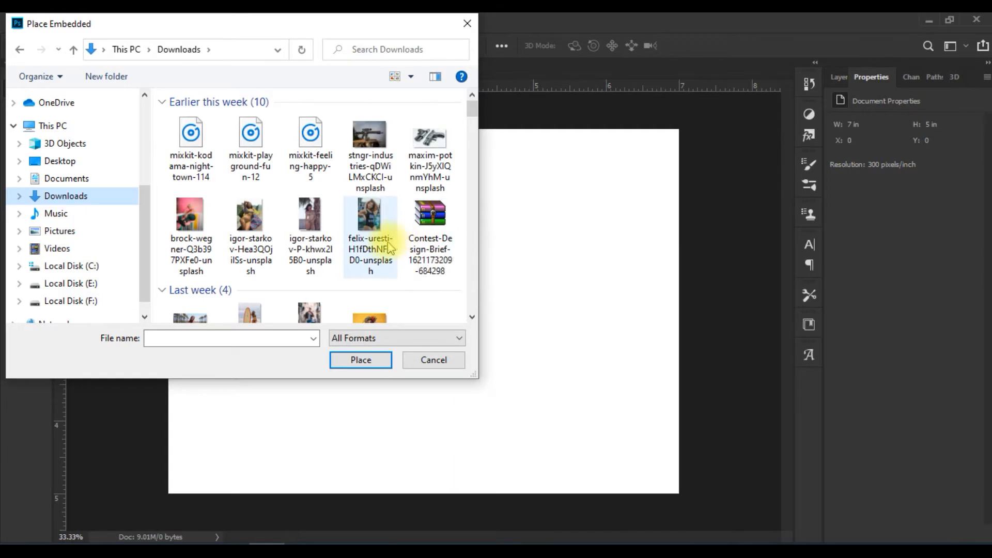
{"action": "left_click", "coordinate": [304, 216]}
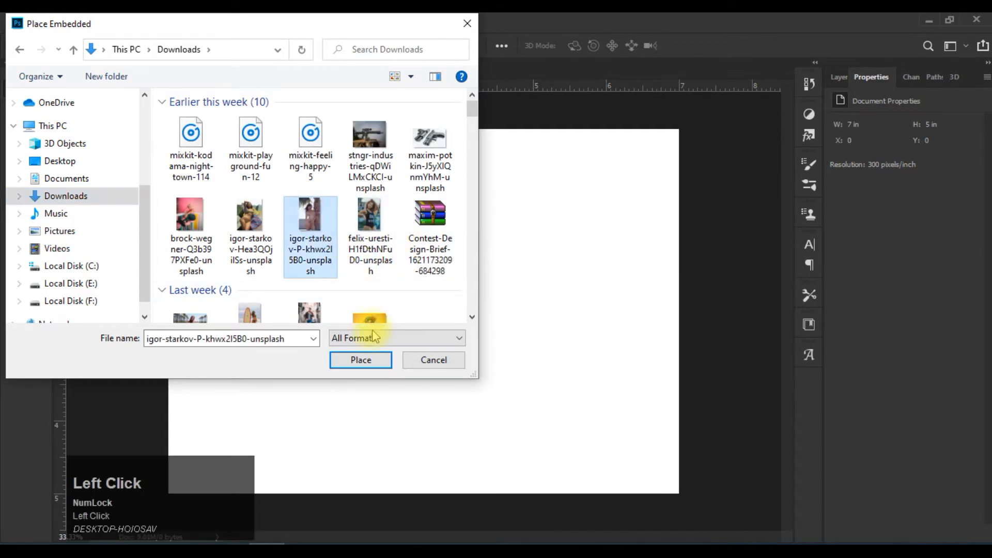
{"action": "left_click", "coordinate": [361, 364]}
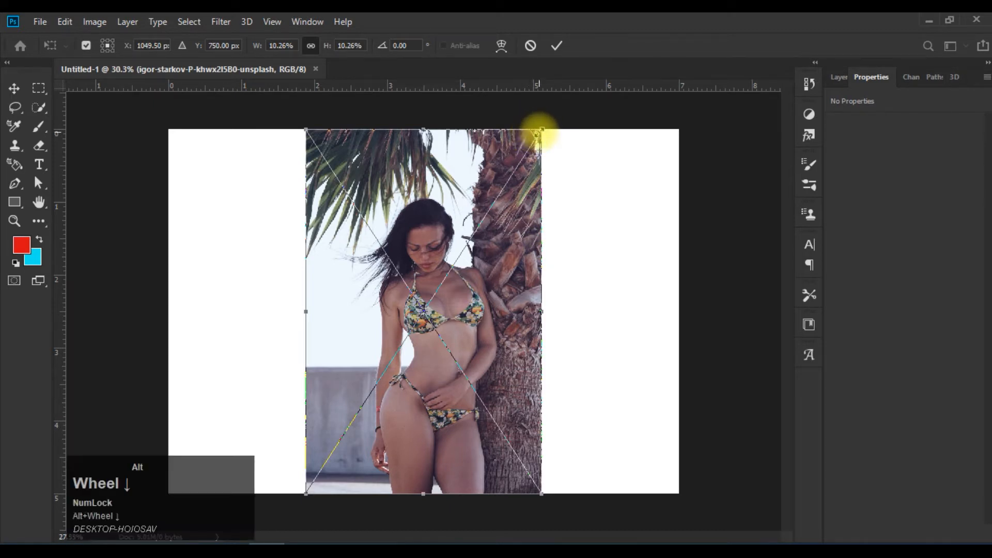
Scale the placed photo proportionally to about 24.5% and position it to fill the canvas with the woman's head and upper body.
{"action": "scroll", "coordinate": [540, 136], "scroll_direction": "down", "scroll_amount": 2}
{"action": "left_click", "coordinate": [529, 380]}
{"action": "left_click_drag", "start_coordinate": [493, 421], "coordinate": [700, 516]}
{"action": "left_click_drag", "start_coordinate": [423, 245], "coordinate": [358, 228]}
{"action": "left_click_drag", "start_coordinate": [541, 187], "coordinate": [603, 161]}
{"action": "left_click_drag", "start_coordinate": [501, 295], "coordinate": [520, 344]}
{"action": "left_click_drag", "start_coordinate": [282, 182], "coordinate": [187, 165]}
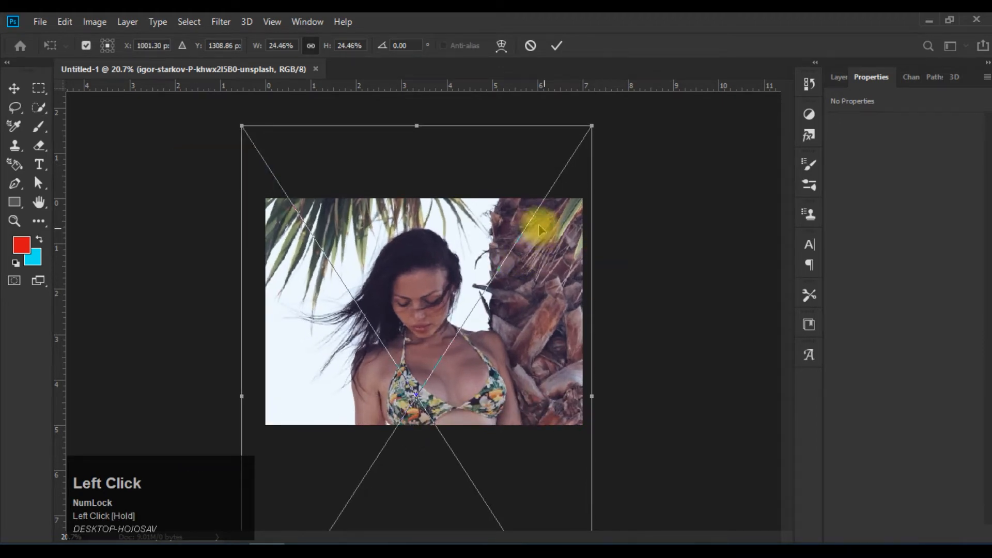
{"action": "left_click_drag", "start_coordinate": [539, 229], "coordinate": [539, 229]}
{"action": "left_click", "coordinate": [558, 46]}
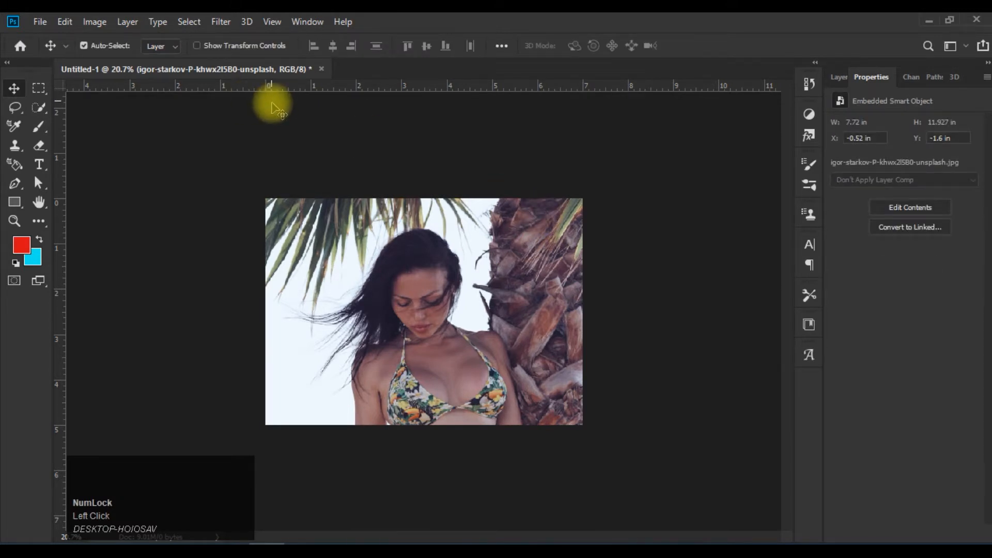
Duplicate the photo layer and hide the Background and original photo layers, leaving only the copy visible.
{"action": "left_click", "coordinate": [94, 22]}
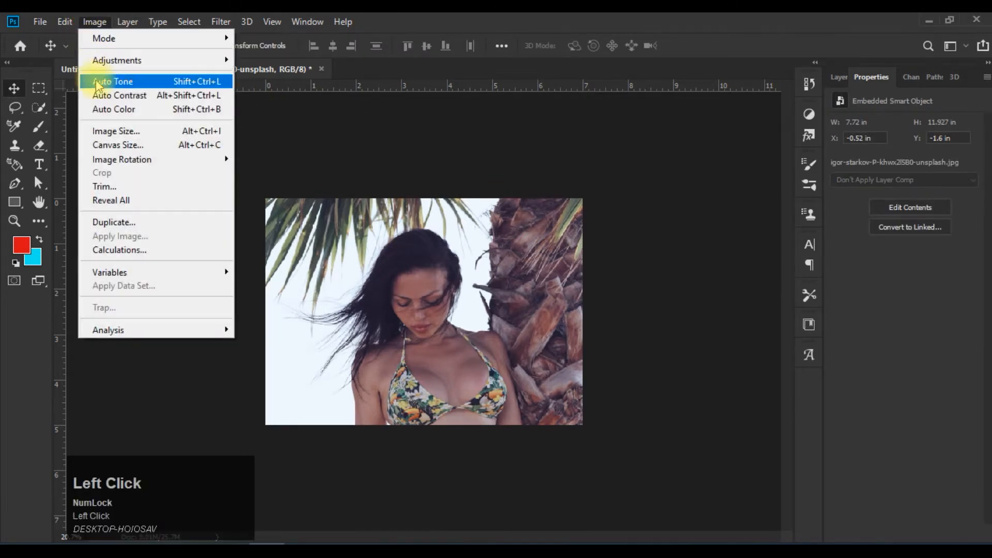
{"action": "mouse_move", "coordinate": [164, 63]}
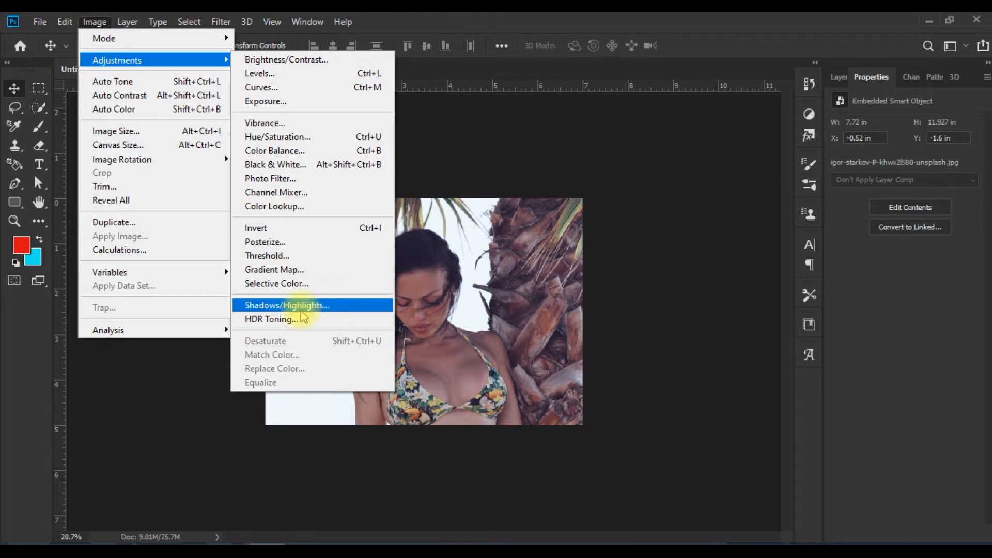
{"action": "left_click", "coordinate": [838, 76]}
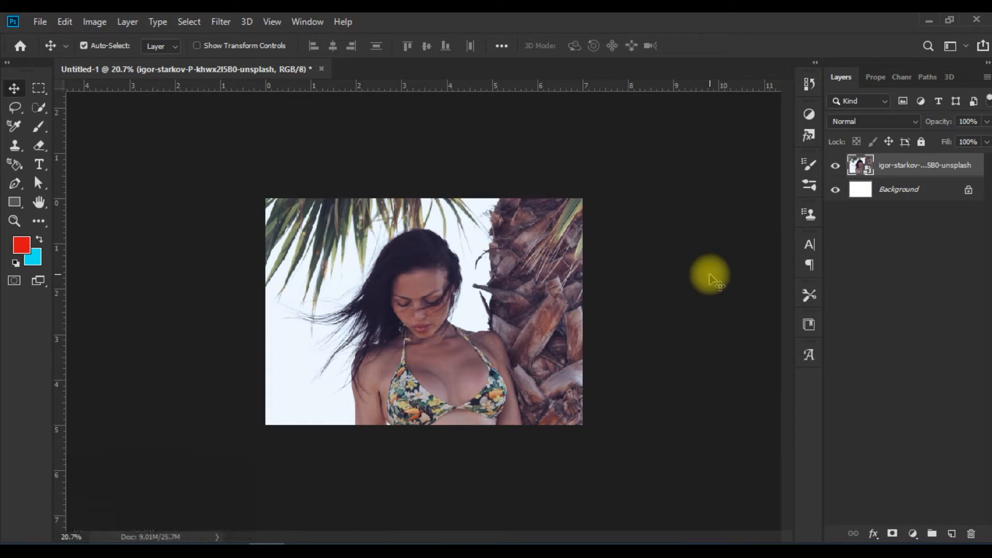
{"action": "key", "text": "ctrl+j"}
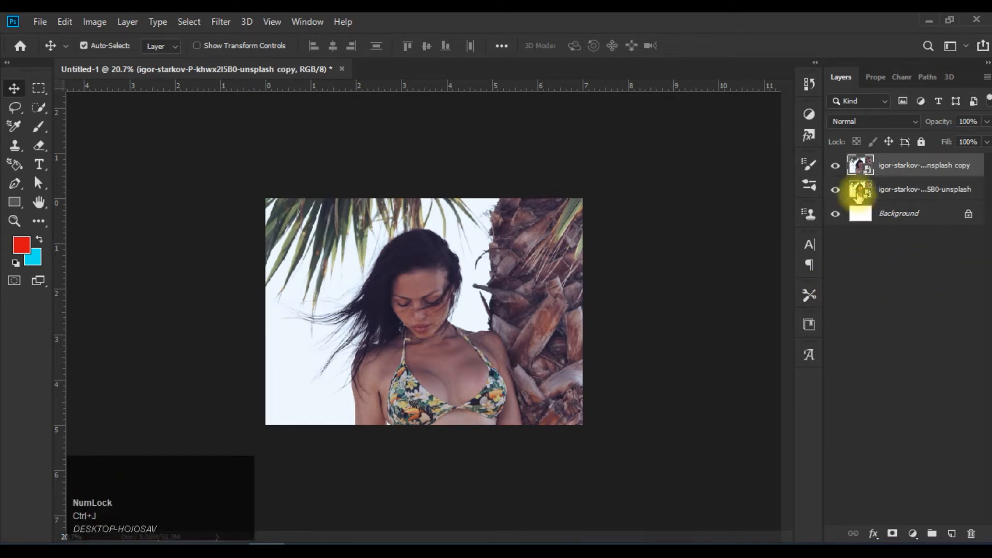
{"action": "left_click", "coordinate": [836, 218]}
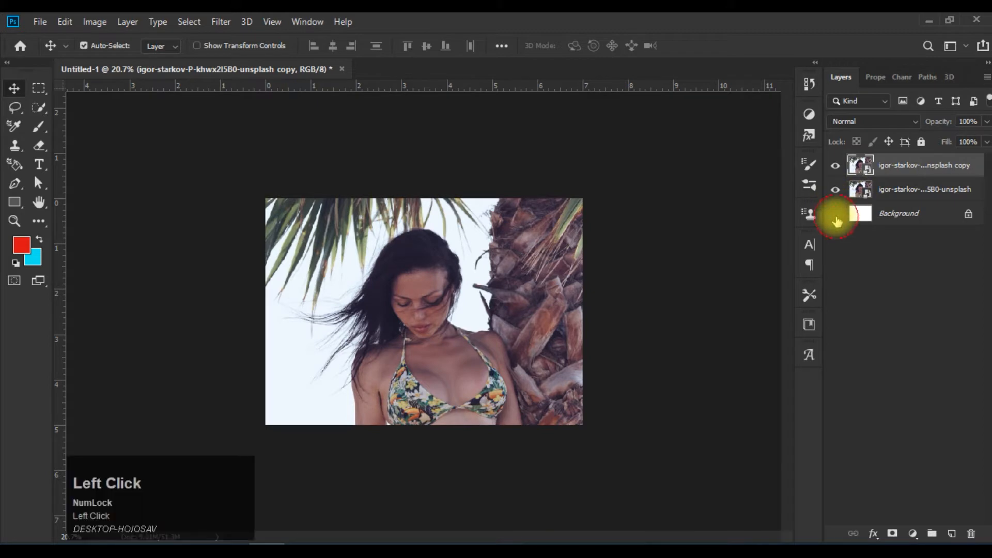
{"action": "left_click", "coordinate": [835, 191]}
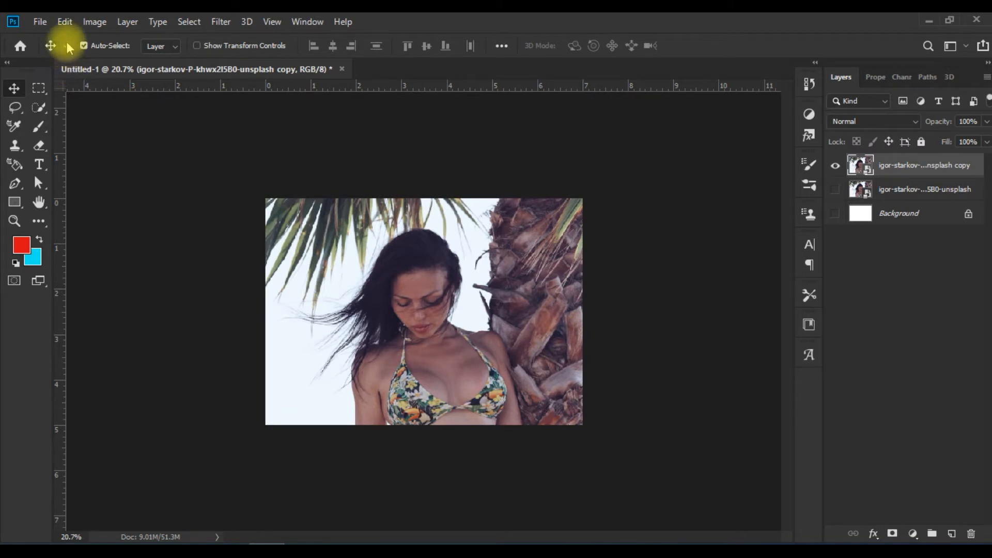
{"action": "left_click", "coordinate": [95, 26]}
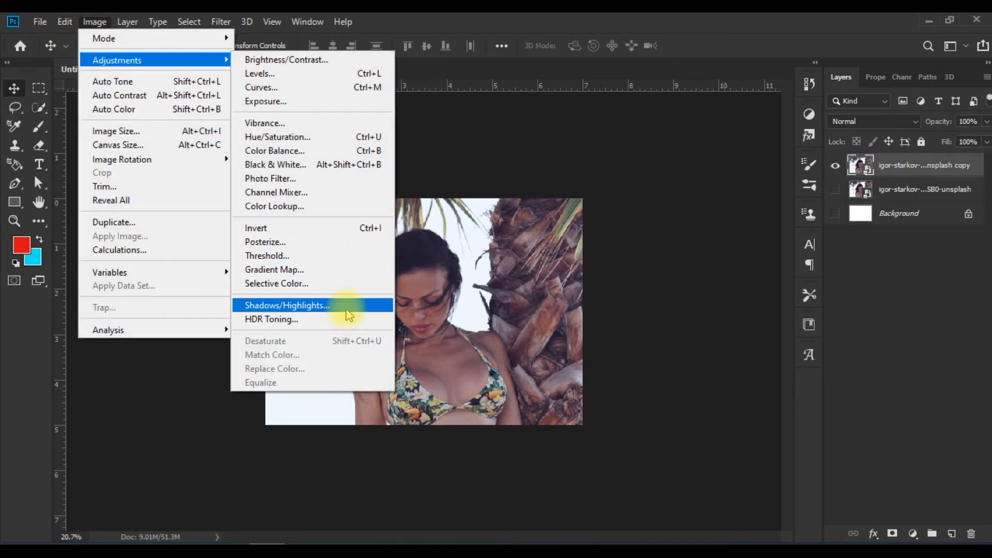
{"action": "left_click", "coordinate": [351, 306]}
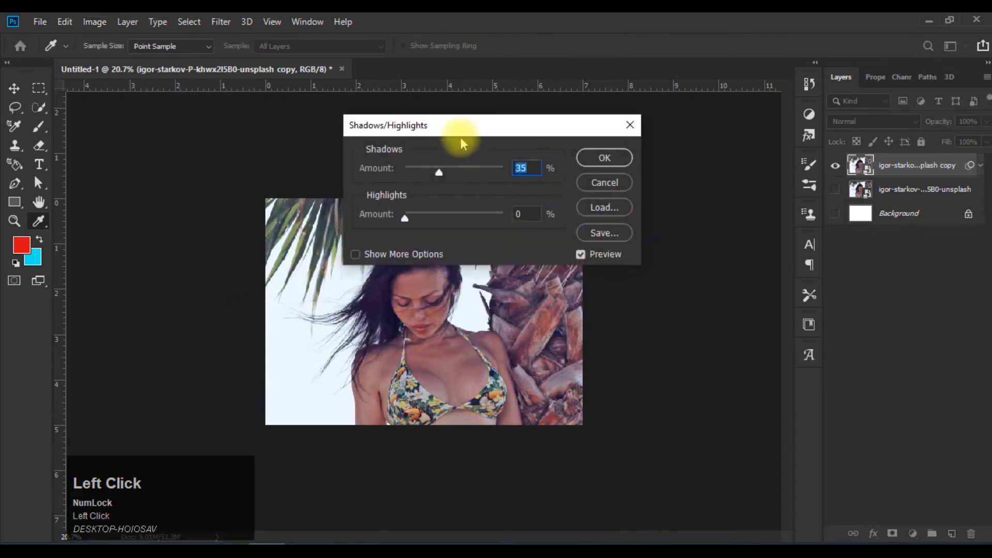
{"action": "left_click_drag", "start_coordinate": [471, 125], "coordinate": [635, 59]}
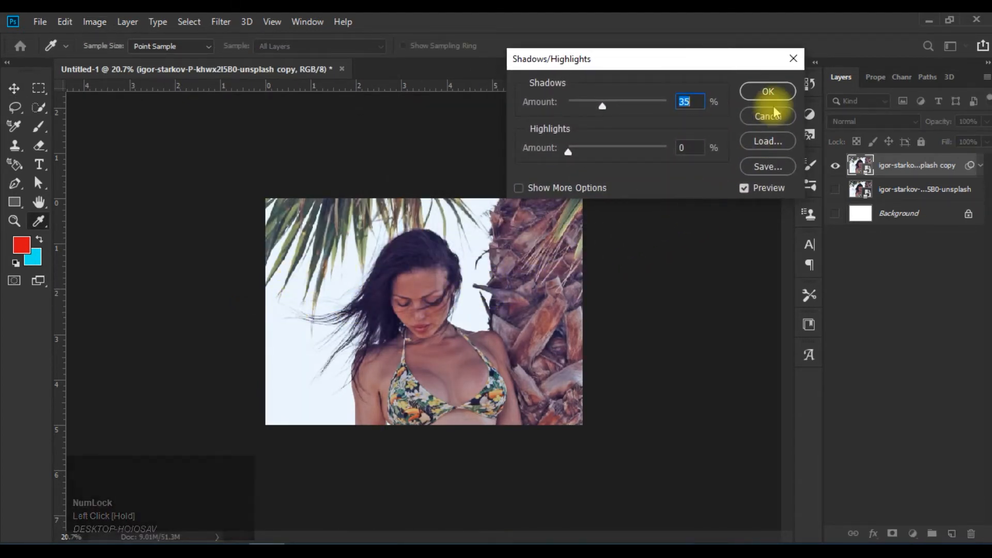
{"action": "left_click_drag", "start_coordinate": [597, 107], "coordinate": [627, 129]}
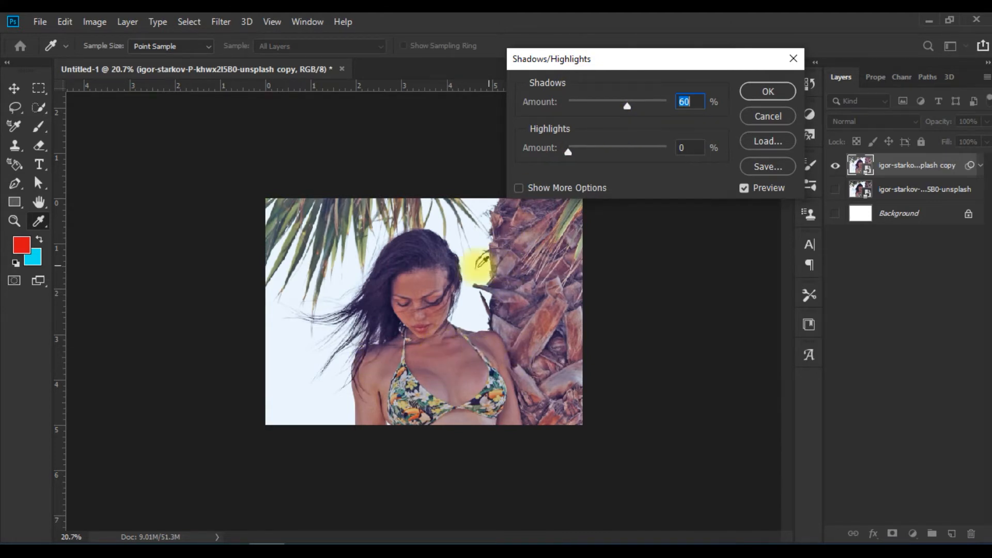
{"action": "left_click", "coordinate": [433, 250]}
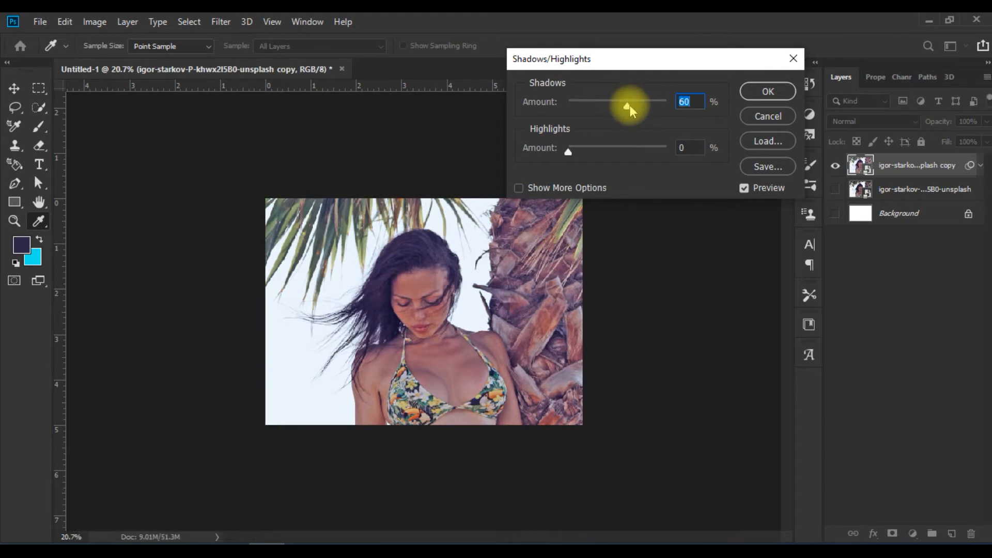
{"action": "mouse_move", "coordinate": [627, 105]}
{"action": "left_mouse_down"}
{"action": "mouse_move", "coordinate": [663, 102]}
{"action": "mouse_move", "coordinate": [597, 111]}
{"action": "mouse_move", "coordinate": [624, 111]}
{"action": "left_mouse_up"}
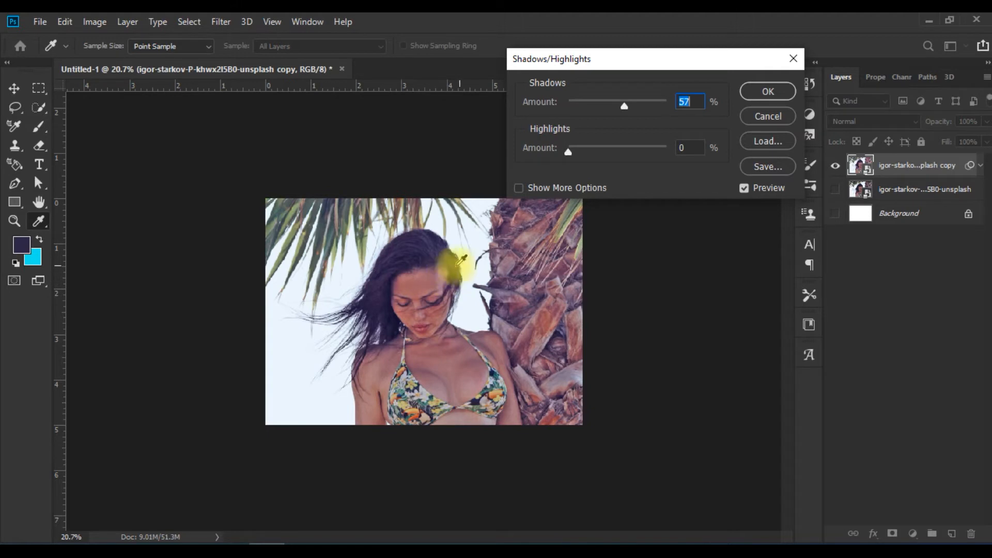
{"action": "left_click_drag", "start_coordinate": [569, 153], "coordinate": [638, 164]}
{"action": "left_click_drag", "start_coordinate": [649, 159], "coordinate": [620, 162]}
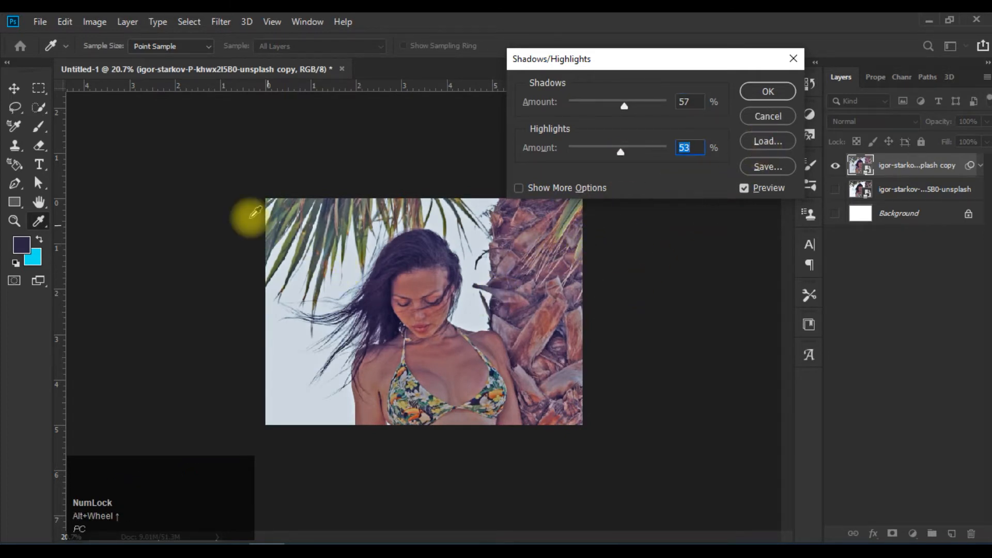
{"action": "left_click", "coordinate": [140, 171]}
{"action": "scroll", "coordinate": [356, 295], "scroll_direction": "up", "scroll_amount": 1}
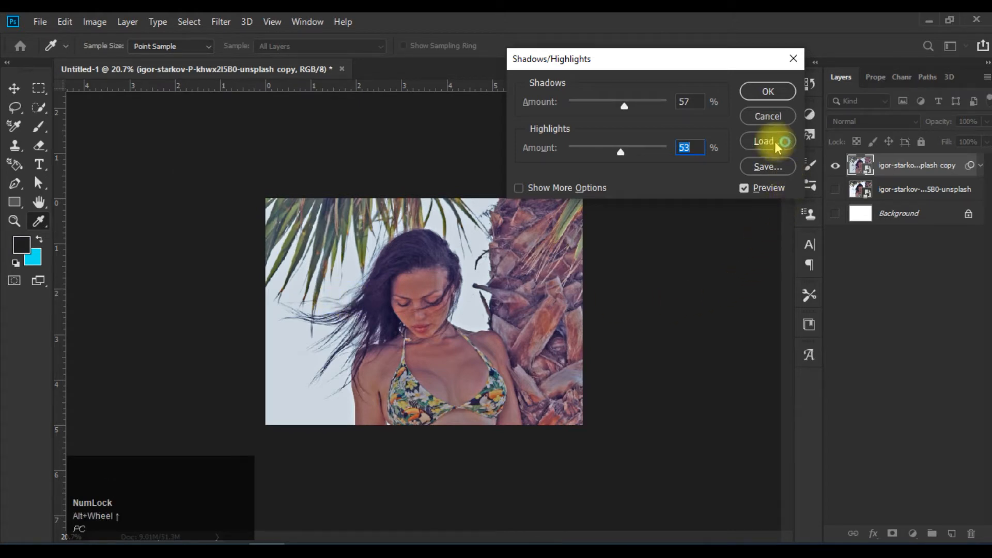
{"action": "left_click", "coordinate": [768, 116]}
Start a Shadows/Highlights adjustment on the photo copy layer and set the Shadows amount to 48%.
{"action": "scroll", "coordinate": [476, 345], "scroll_direction": "up", "scroll_amount": 2}
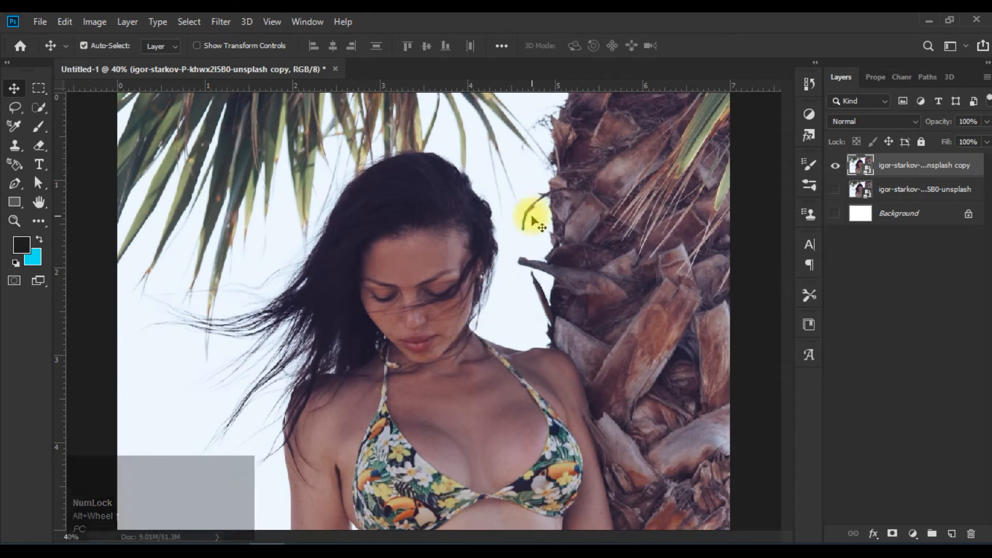
{"action": "left_click", "coordinate": [95, 22]}
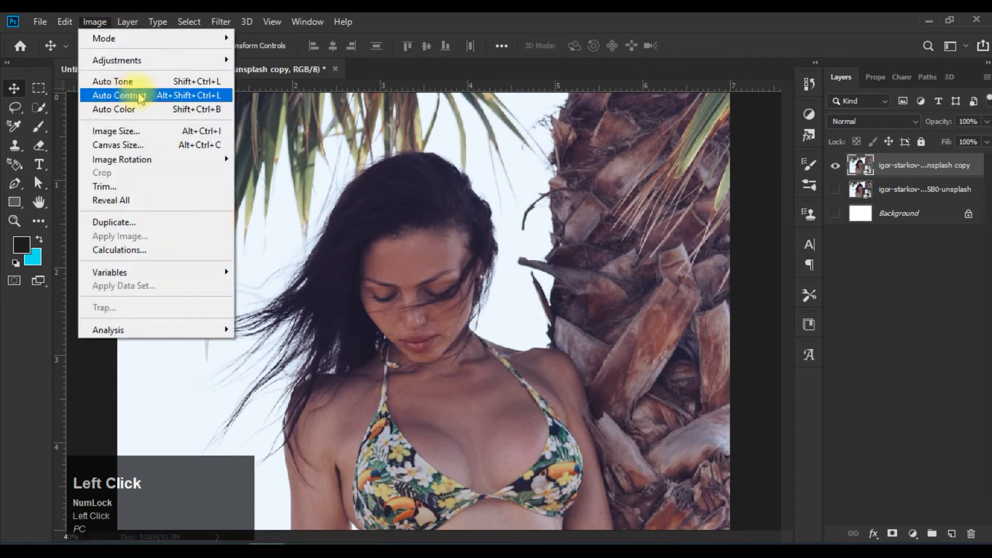
{"action": "mouse_move", "coordinate": [199, 60]}
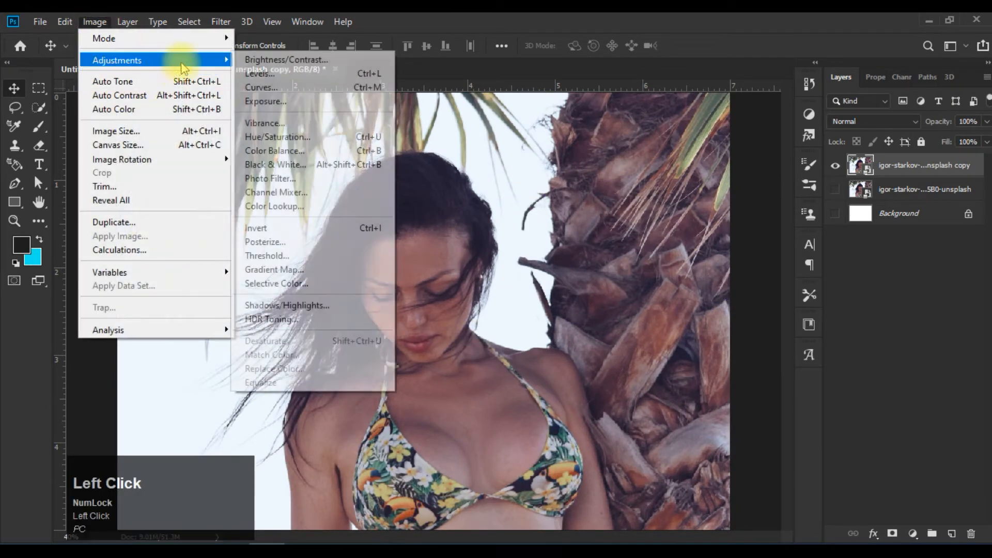
{"action": "left_click", "coordinate": [329, 311]}
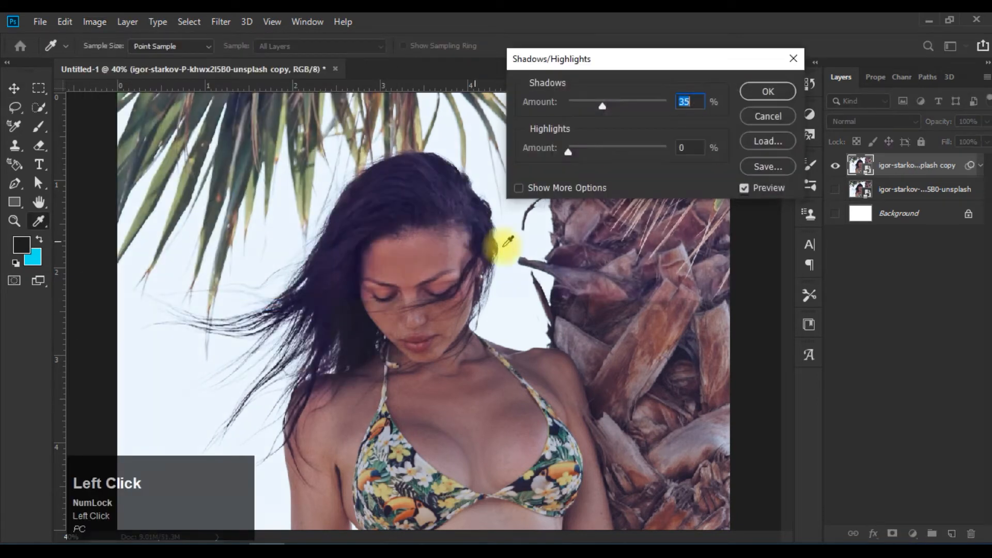
{"action": "scroll", "coordinate": [674, 101], "scroll_direction": "up", "scroll_amount": 7}
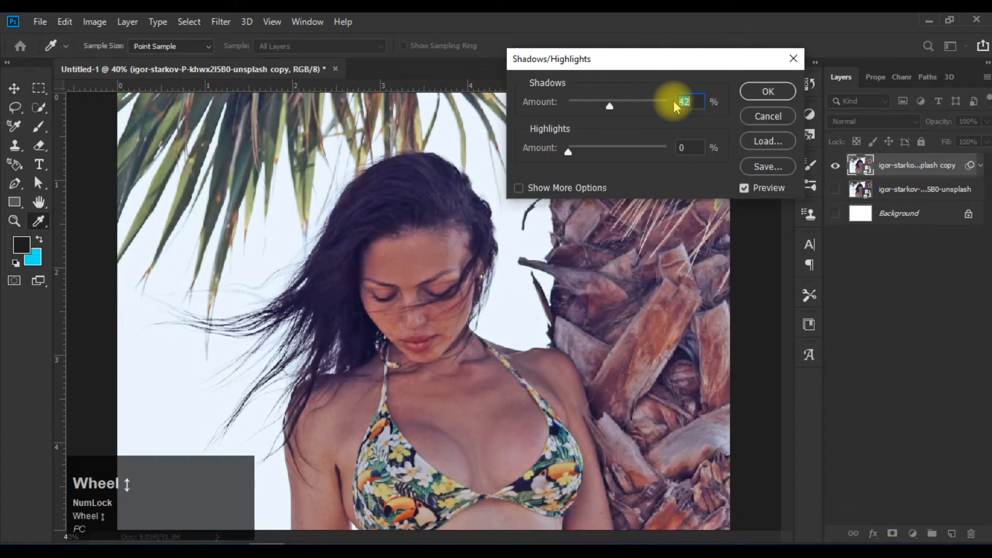
{"action": "mouse_move", "coordinate": [612, 105]}
{"action": "left_mouse_down"}
{"action": "mouse_move", "coordinate": [650, 106]}
{"action": "mouse_move", "coordinate": [588, 106]}
{"action": "mouse_move", "coordinate": [598, 106]}
{"action": "left_mouse_up"}
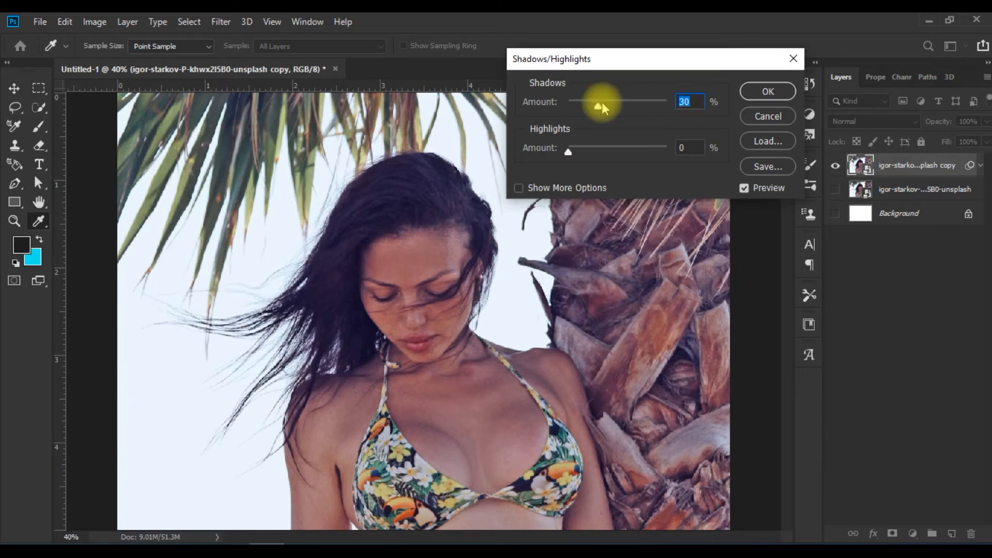
{"action": "mouse_move", "coordinate": [598, 105]}
{"action": "left_mouse_down"}
{"action": "mouse_move", "coordinate": [622, 107]}
{"action": "mouse_move", "coordinate": [561, 114]}
{"action": "mouse_move", "coordinate": [635, 104]}
{"action": "mouse_move", "coordinate": [604, 107]}
{"action": "mouse_move", "coordinate": [632, 107]}
{"action": "mouse_move", "coordinate": [617, 110]}
{"action": "left_mouse_up"}
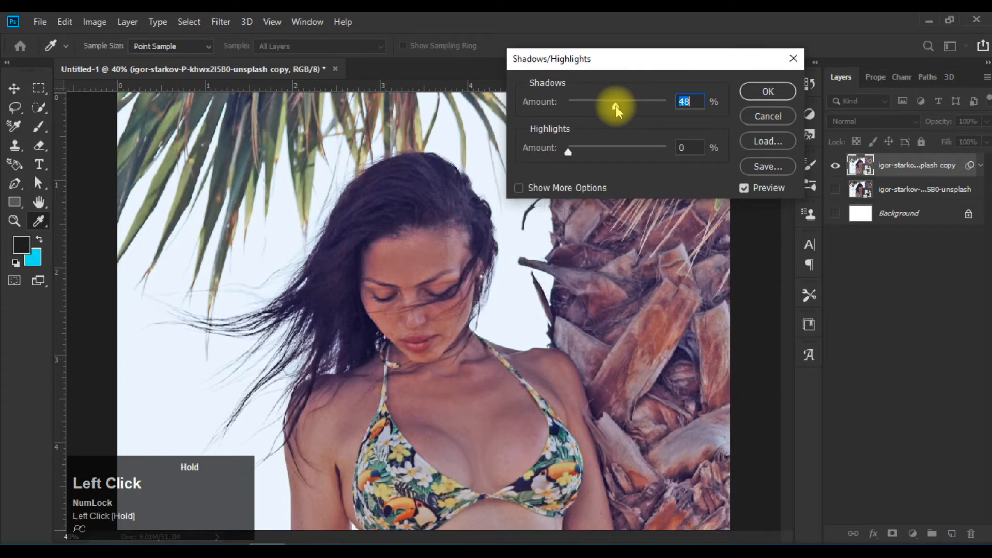
Set the Highlights amount to 97% and apply the Shadows/Highlights adjustment.
{"action": "left_click_drag", "start_coordinate": [568, 152], "coordinate": [682, 157]}
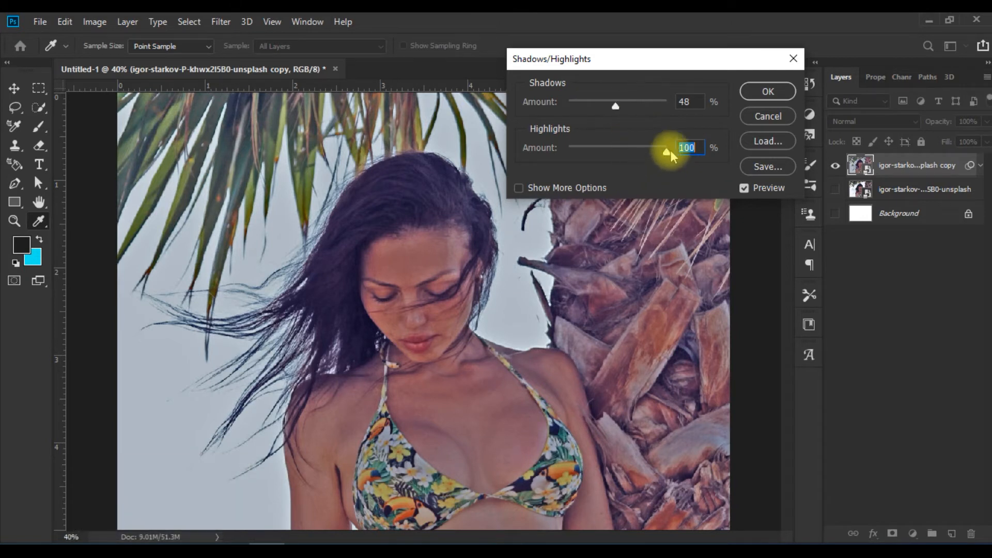
{"action": "left_click_drag", "start_coordinate": [667, 150], "coordinate": [557, 169]}
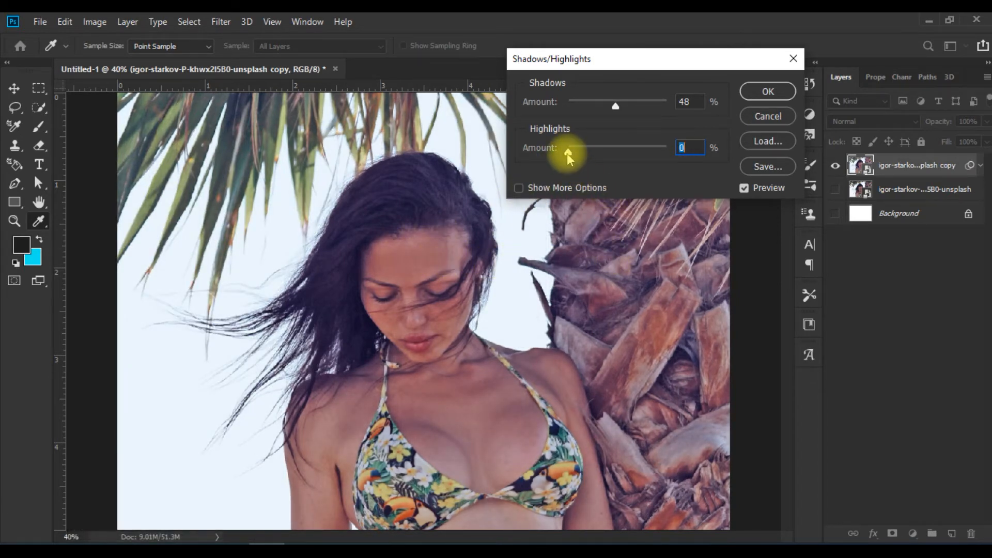
{"action": "left_click_drag", "start_coordinate": [567, 150], "coordinate": [664, 148]}
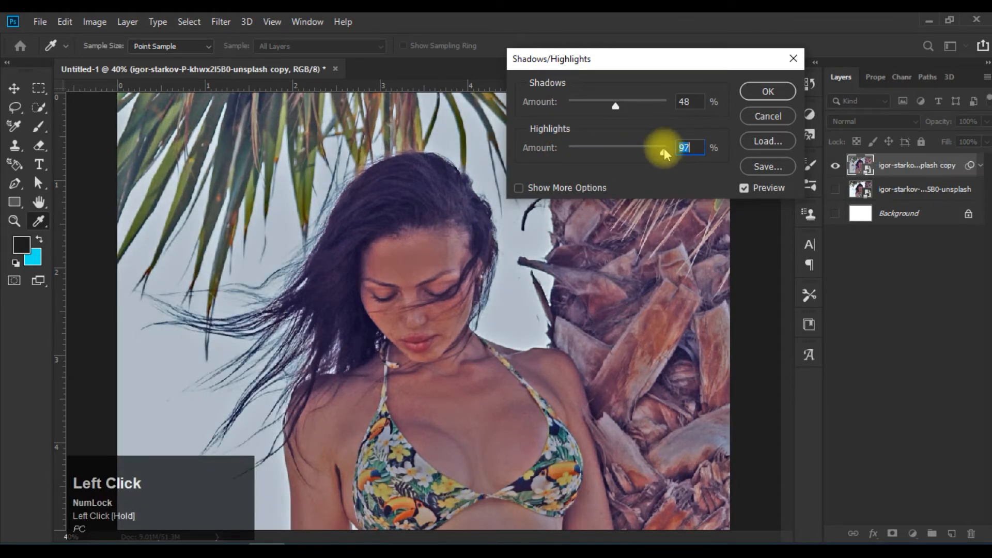
{"action": "left_click", "coordinate": [767, 91]}
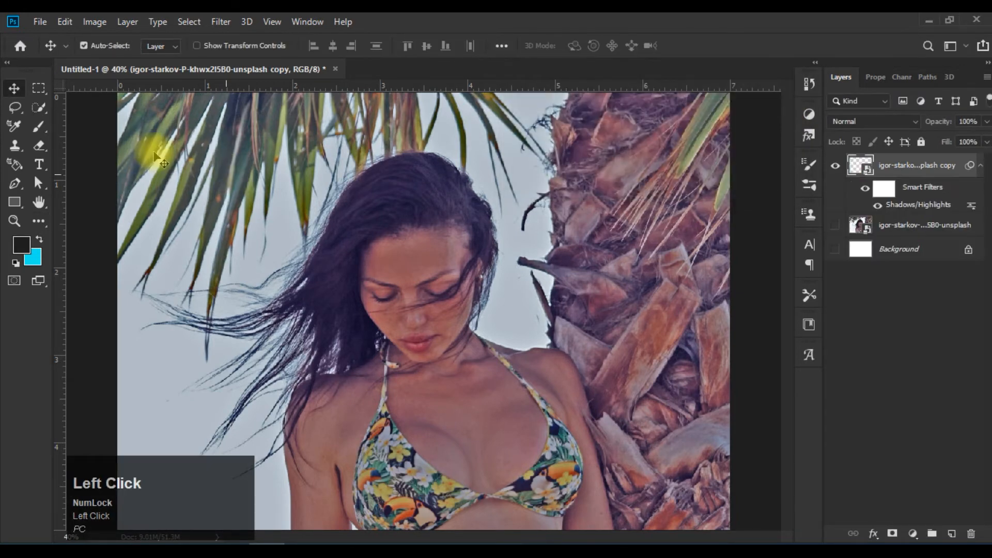
Add a second Shadows/Highlights adjustment with more options shown, setting Highlights Amount to 19%, Tone to 64% and Radius to 202 px.
{"action": "left_click", "coordinate": [94, 22]}
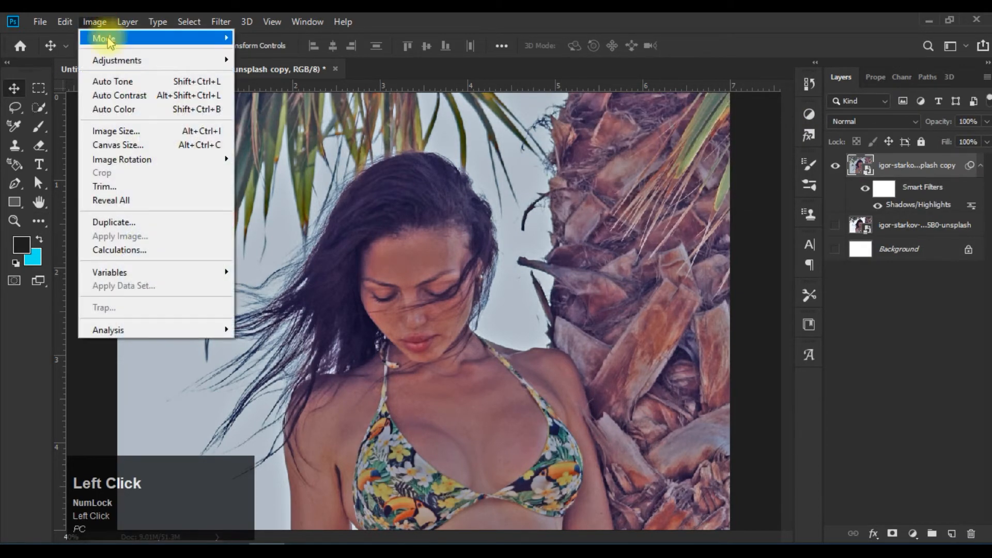
{"action": "mouse_move", "coordinate": [188, 61]}
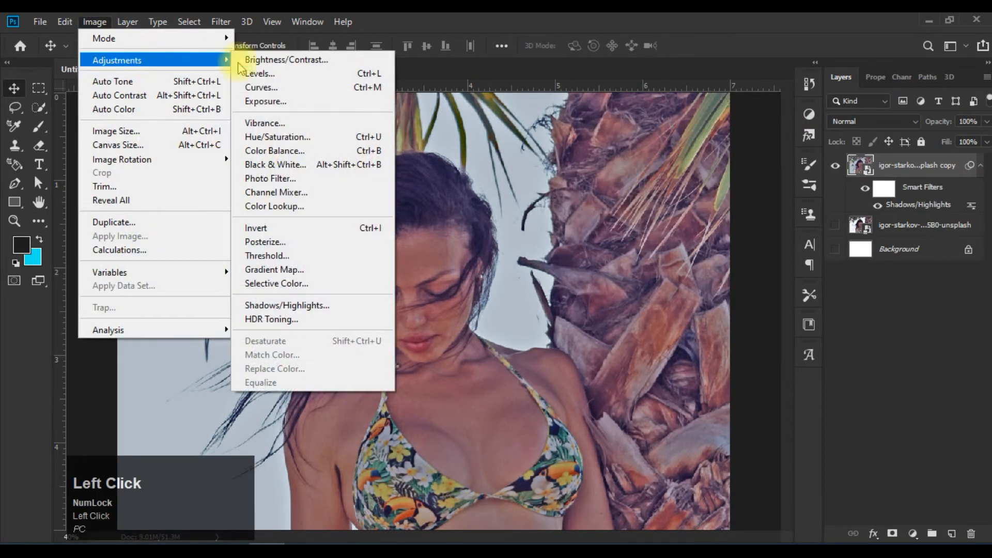
{"action": "left_click", "coordinate": [315, 309]}
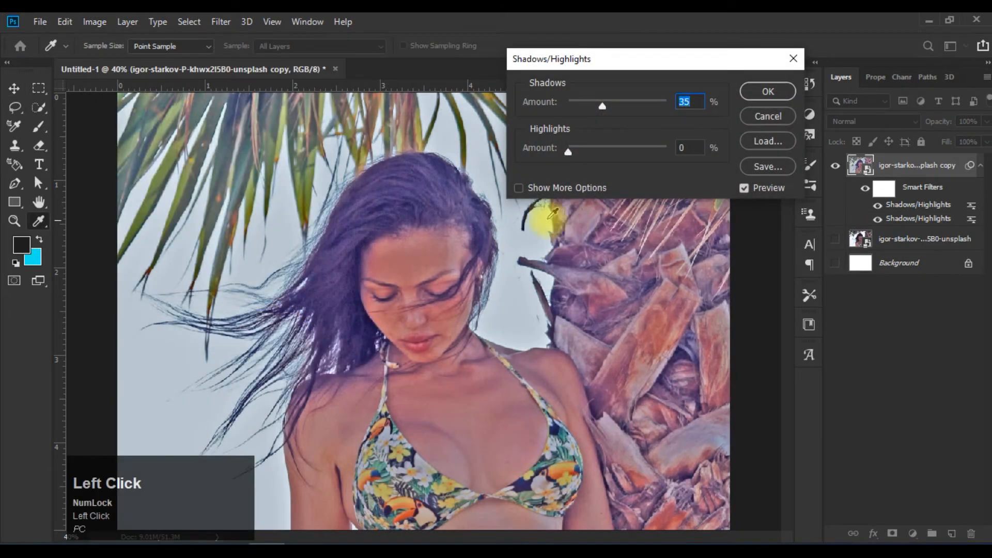
{"action": "left_click", "coordinate": [519, 190]}
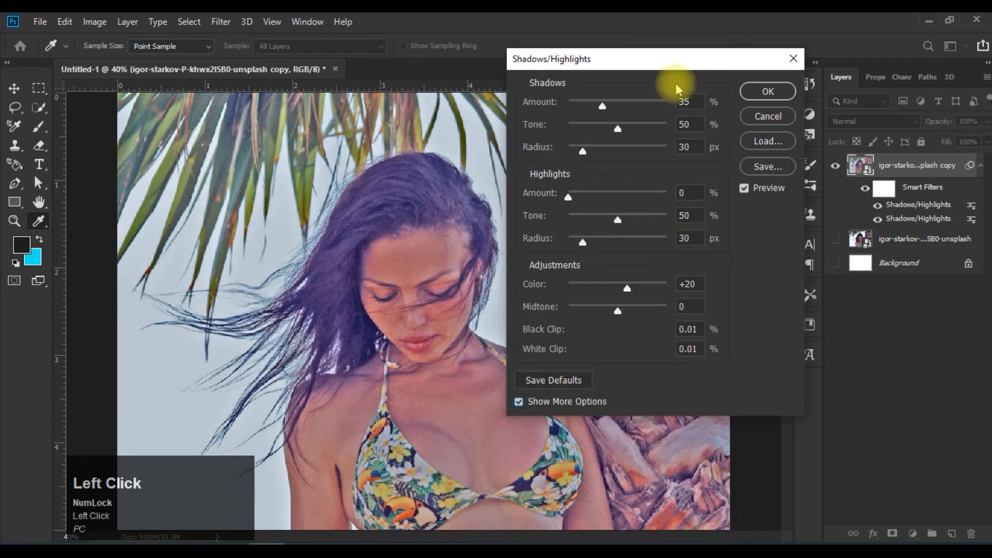
{"action": "left_click_drag", "start_coordinate": [620, 65], "coordinate": [760, 36]}
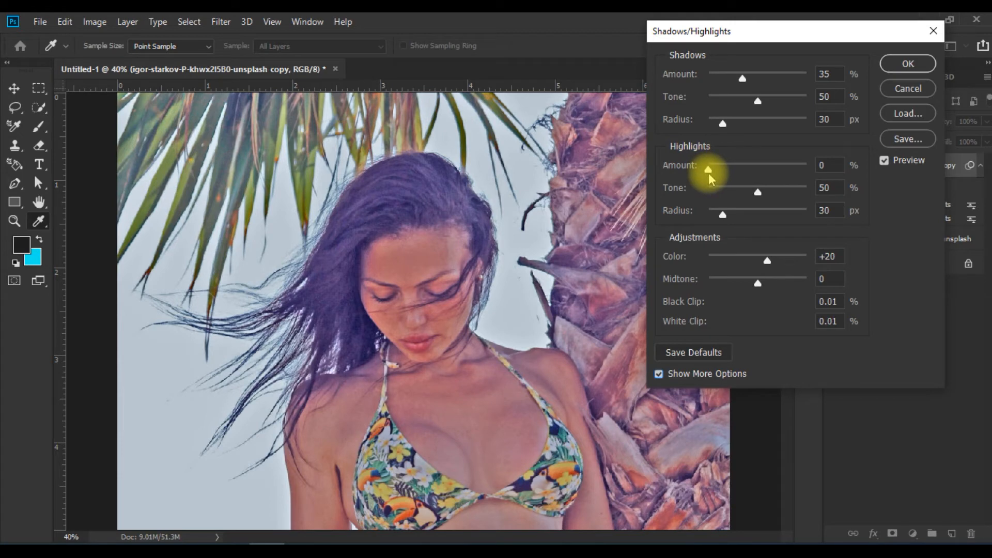
{"action": "mouse_move", "coordinate": [708, 170]}
{"action": "left_mouse_down"}
{"action": "mouse_move", "coordinate": [774, 169]}
{"action": "mouse_move", "coordinate": [728, 169]}
{"action": "left_mouse_up"}
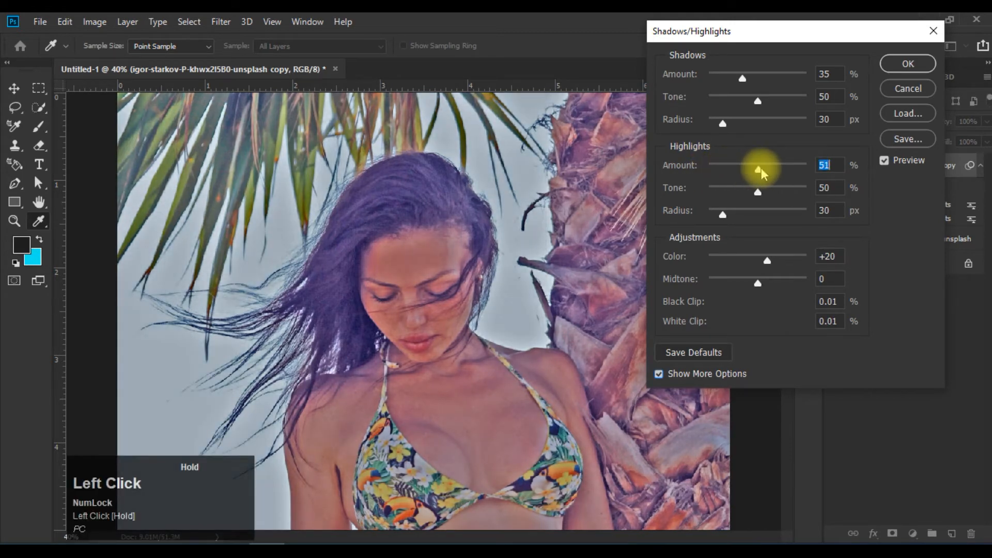
{"action": "left_click_drag", "start_coordinate": [730, 169], "coordinate": [727, 169]}
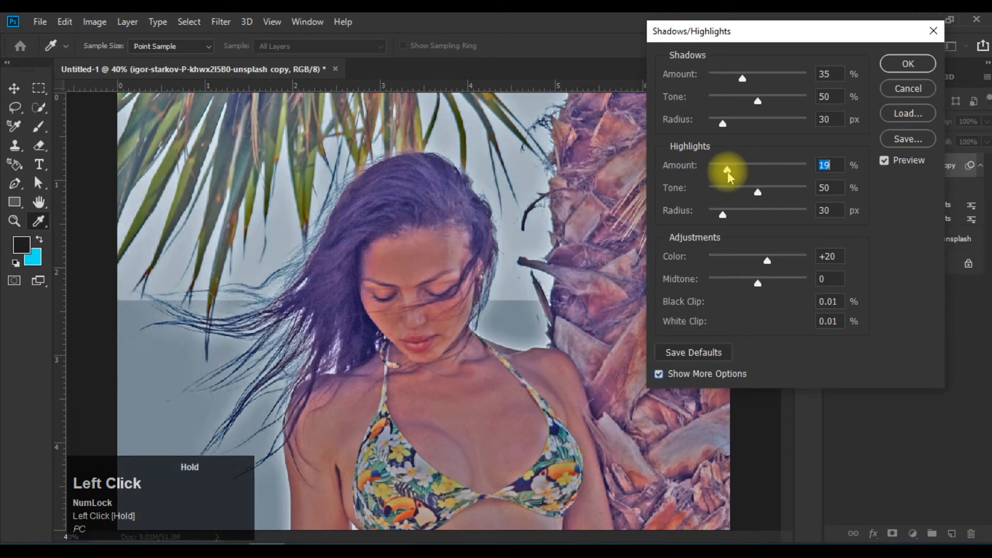
{"action": "mouse_move", "coordinate": [760, 191]}
{"action": "left_mouse_down"}
{"action": "mouse_move", "coordinate": [729, 194]}
{"action": "mouse_move", "coordinate": [785, 184]}
{"action": "mouse_move", "coordinate": [727, 196]}
{"action": "mouse_move", "coordinate": [770, 190]}
{"action": "left_mouse_up"}
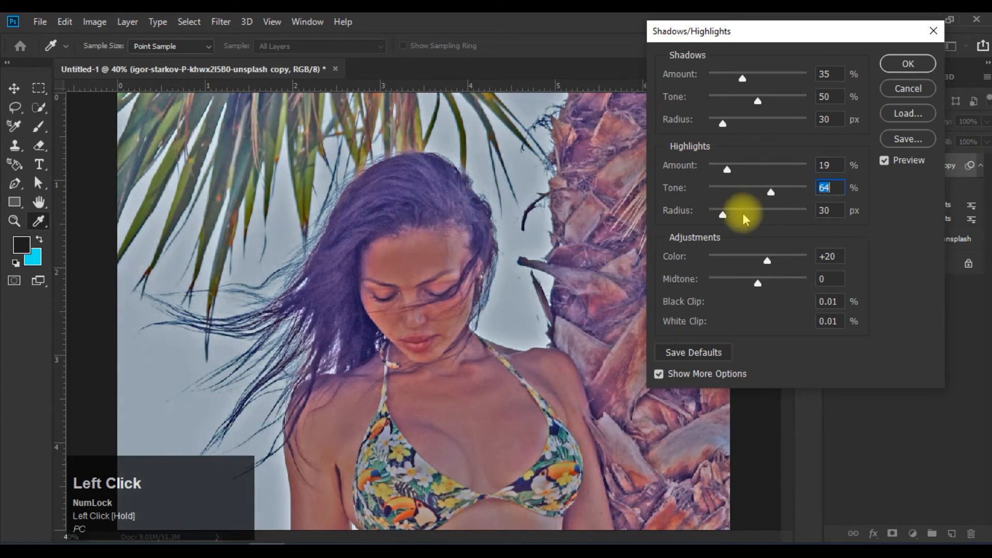
{"action": "left_click_drag", "start_coordinate": [721, 215], "coordinate": [783, 206]}
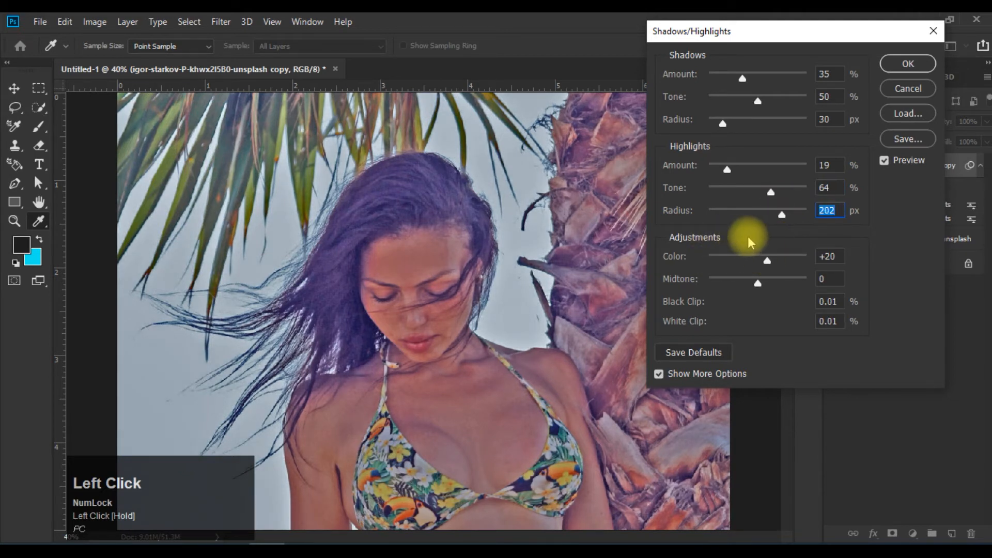
Set the Color adjustment to +8 and Midtone to +60, and apply the second Shadows/Highlights adjustment.
{"action": "left_click_drag", "start_coordinate": [766, 258], "coordinate": [724, 263]}
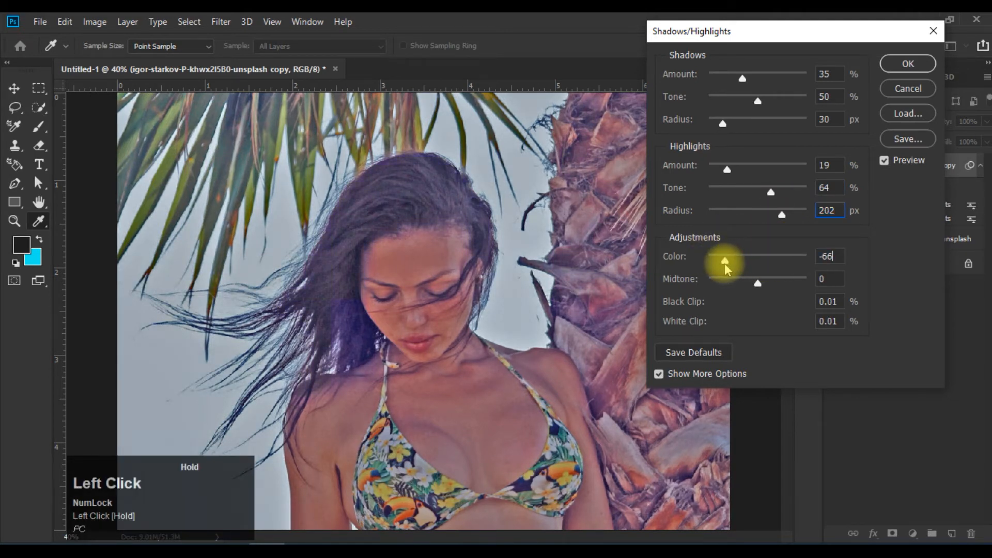
{"action": "left_click_drag", "start_coordinate": [807, 259], "coordinate": [761, 260]}
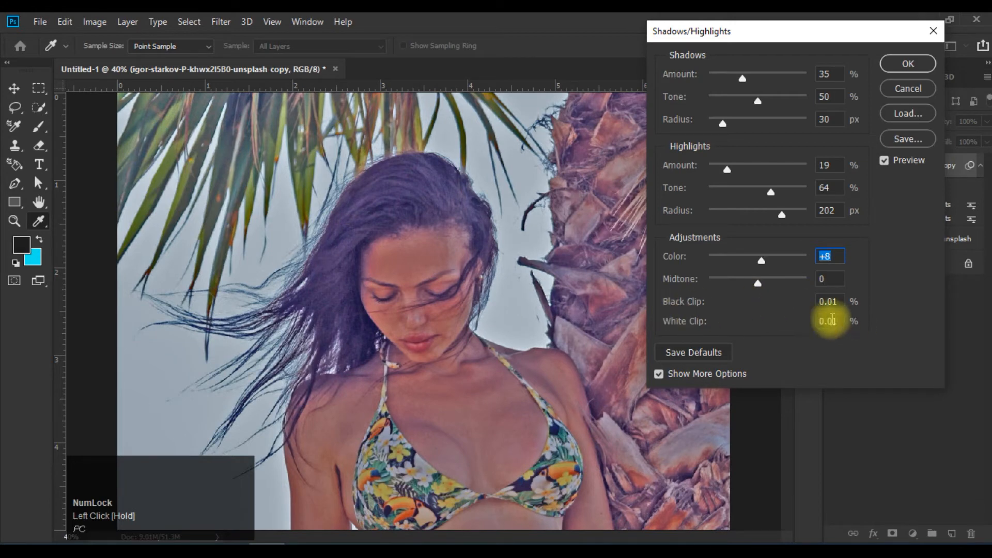
{"action": "left_click_drag", "start_coordinate": [756, 283], "coordinate": [786, 287]}
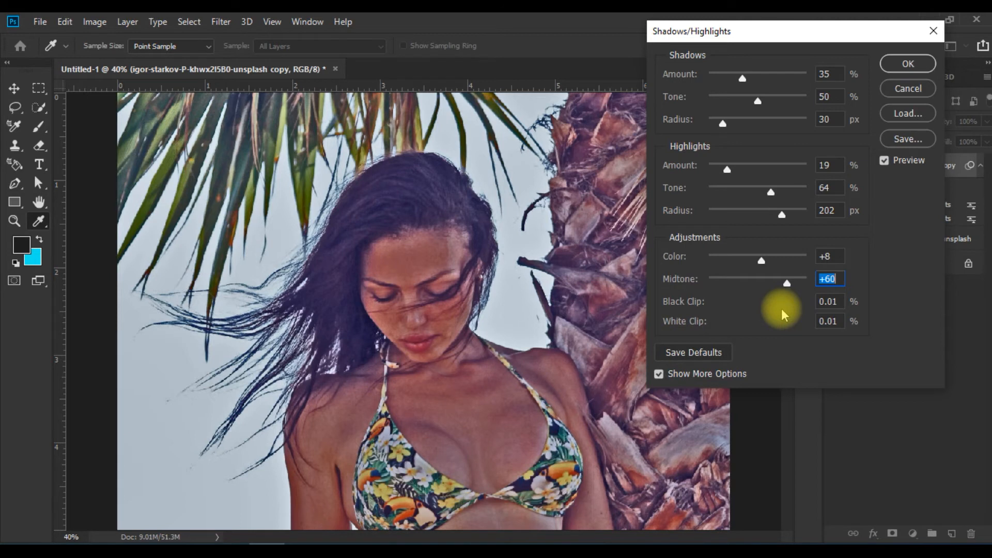
{"action": "type", "text": "-60"}
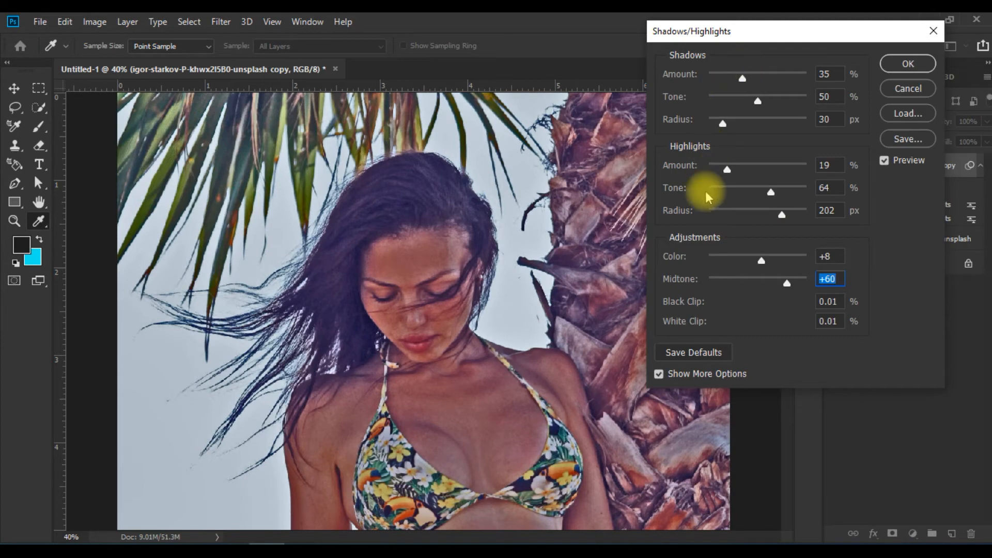
{"action": "left_click", "coordinate": [922, 70]}
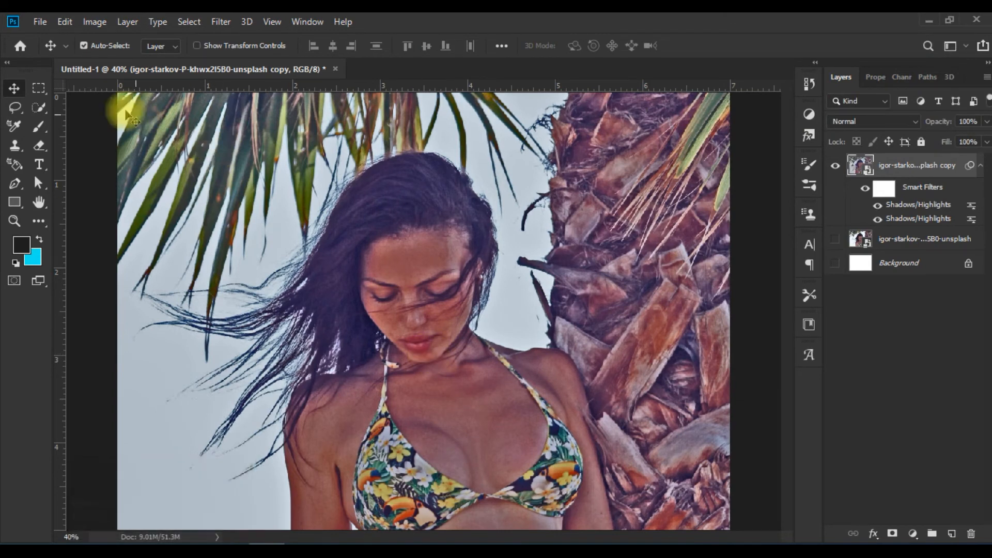
Start HDR Toning, agree to flatten the document, and compare the photo with the preview off and on.
{"action": "left_click", "coordinate": [94, 25]}
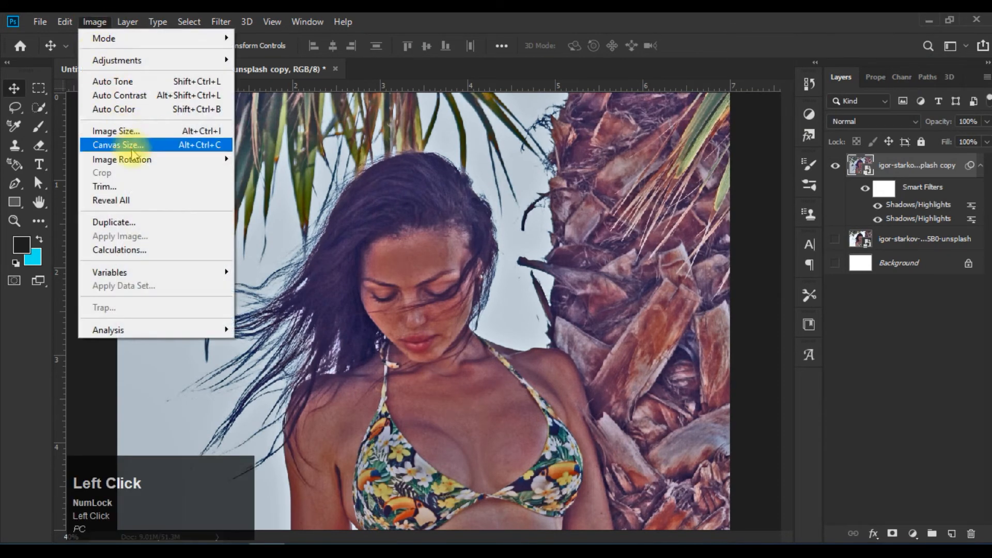
{"action": "mouse_move", "coordinate": [166, 66]}
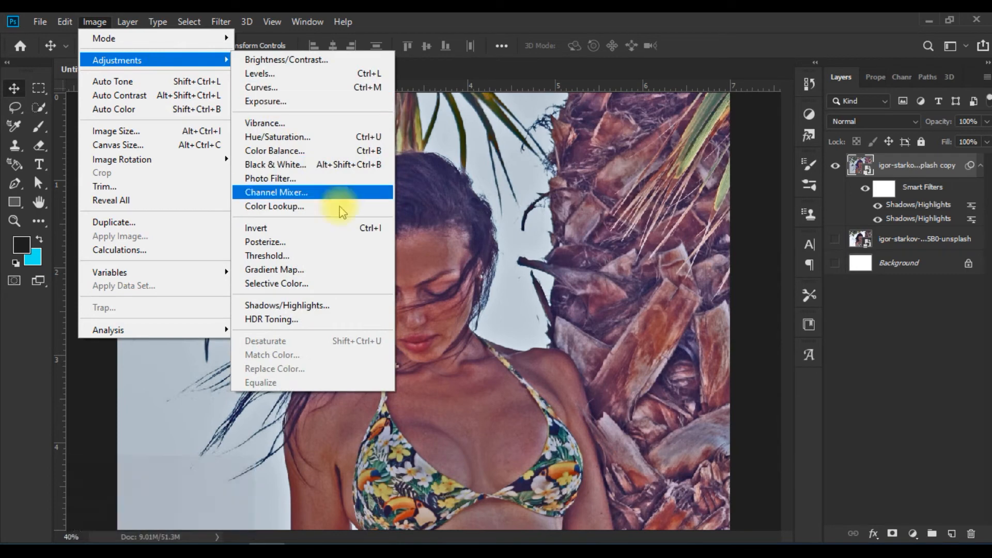
{"action": "left_click", "coordinate": [304, 320]}
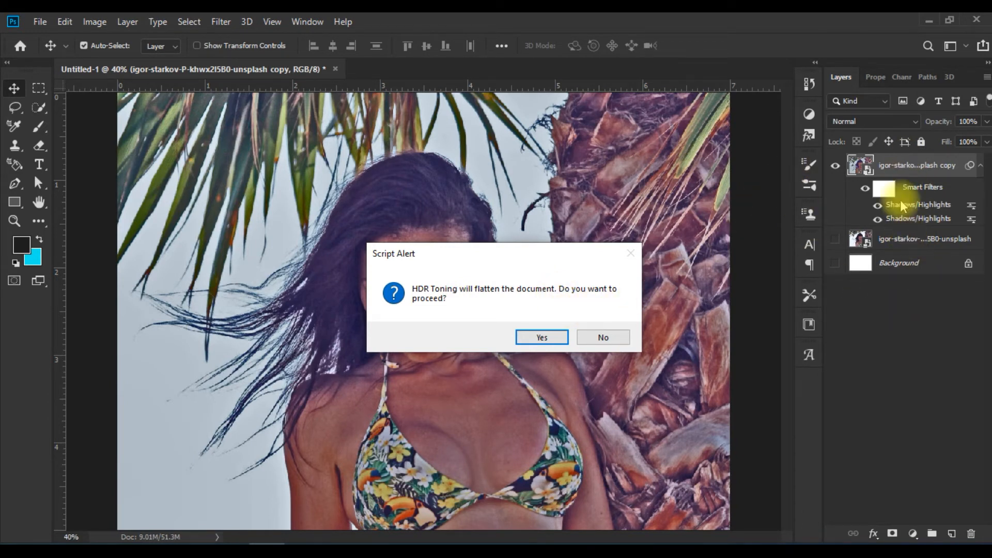
{"action": "left_click", "coordinate": [542, 337]}
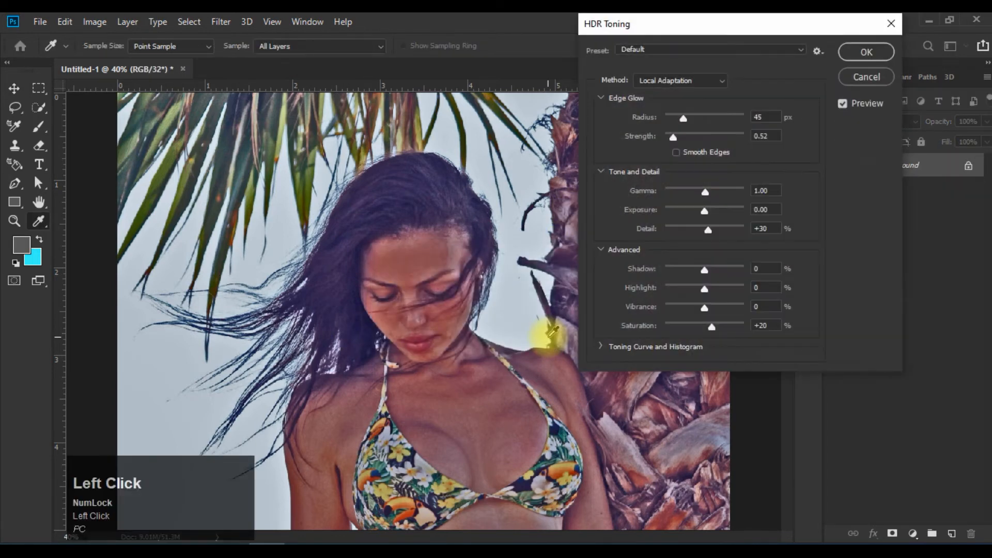
{"action": "left_click_drag", "start_coordinate": [802, 23], "coordinate": [476, 61]}
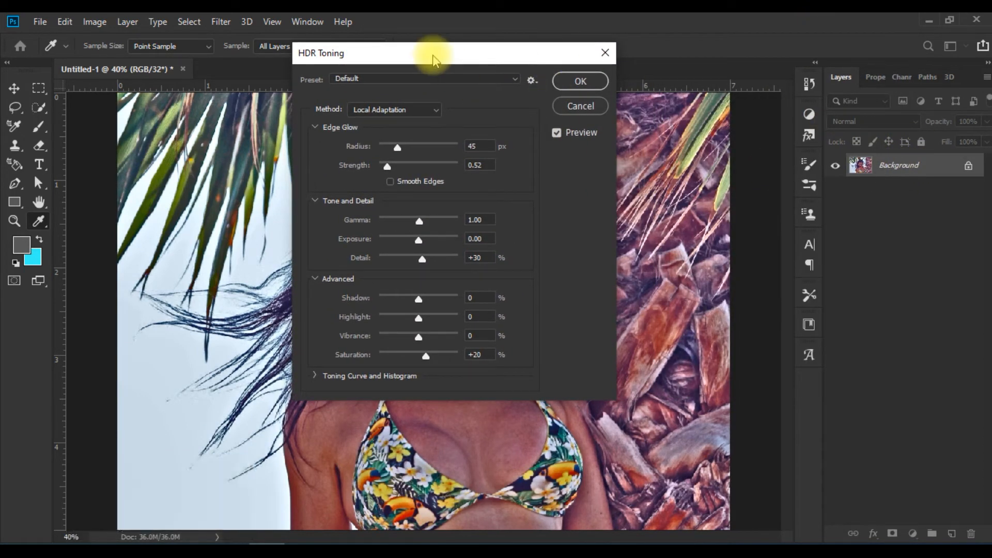
{"action": "left_click_drag", "start_coordinate": [430, 60], "coordinate": [695, 34]}
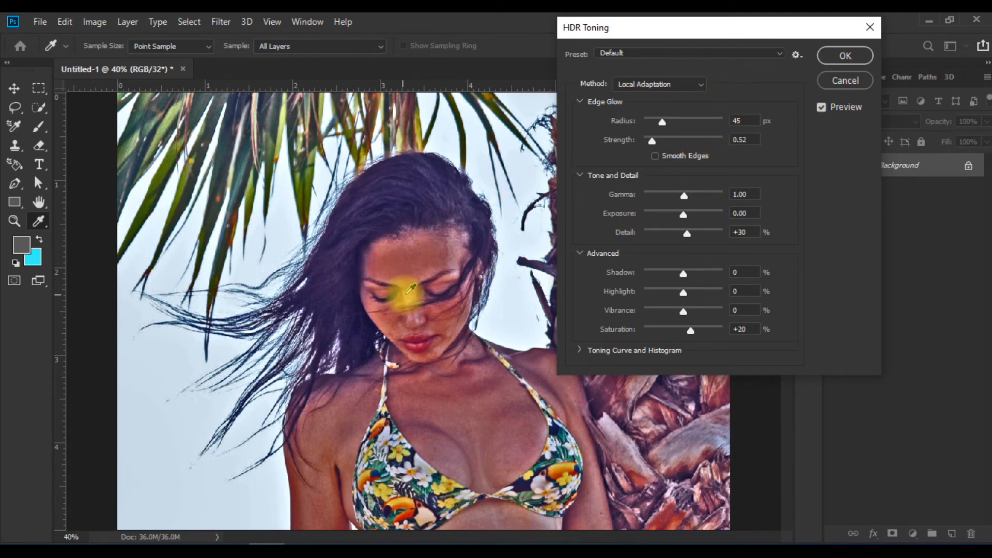
{"action": "left_click", "coordinate": [821, 108]}
{"action": "left_click", "coordinate": [821, 108]}
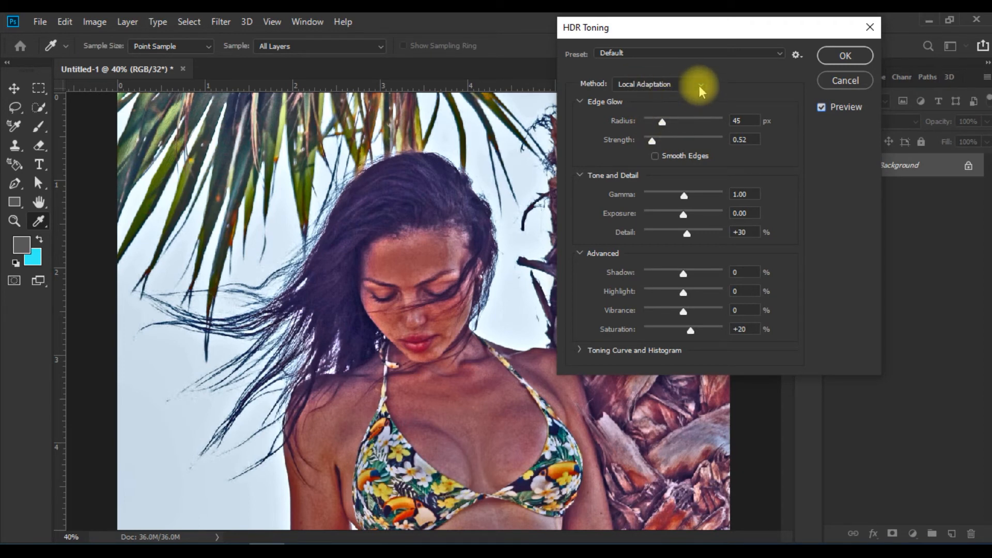
Try the City Twilight and Flat presets on the photo in HDR Toning.
{"action": "left_click", "coordinate": [763, 53]}
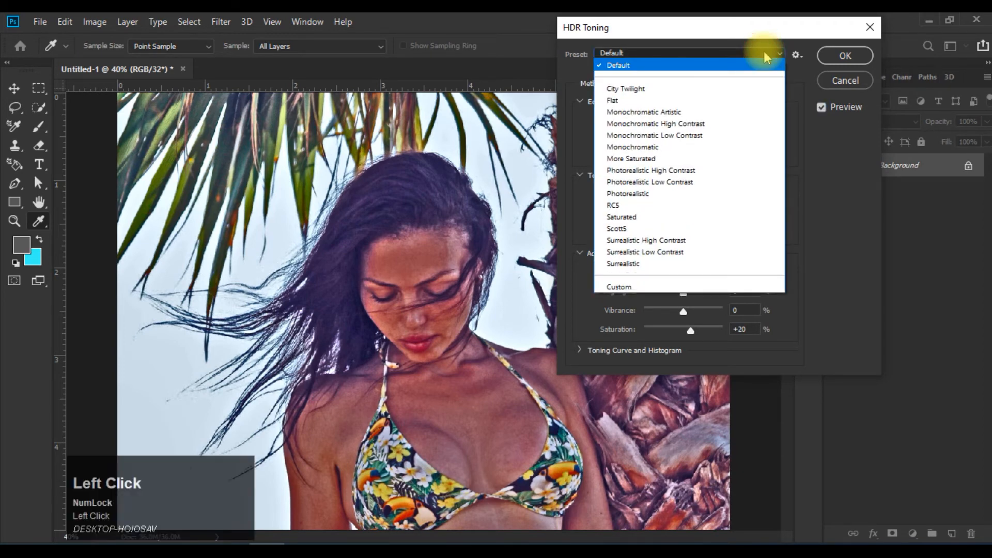
{"action": "left_click", "coordinate": [764, 89]}
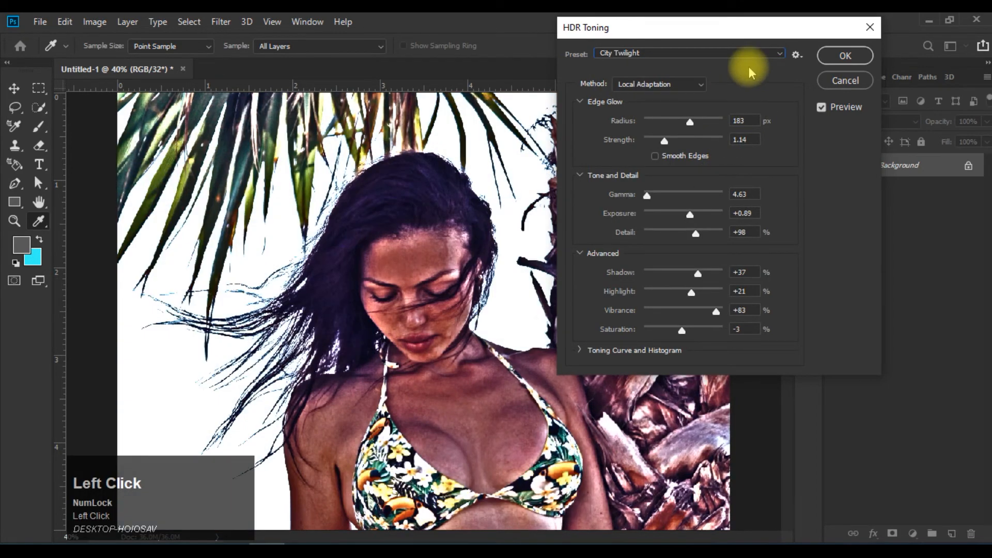
{"action": "left_click", "coordinate": [754, 55]}
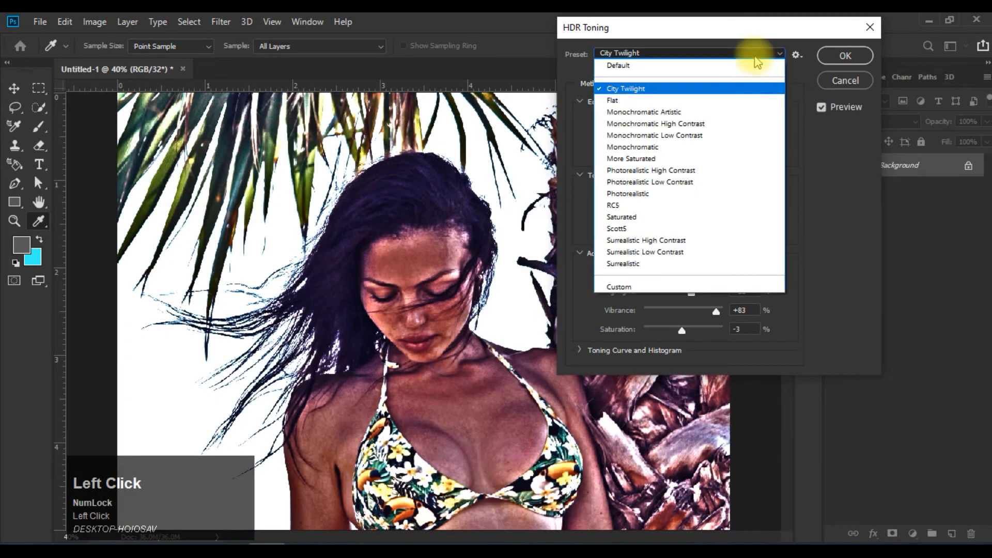
{"action": "left_click", "coordinate": [751, 100]}
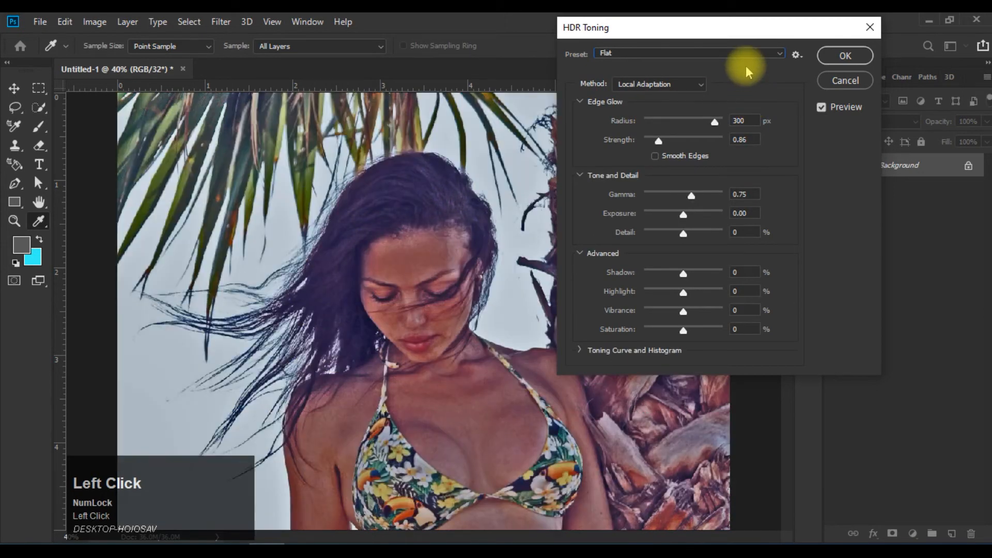
Try the Monochromatic Artistic, Monochromatic Low Contrast and Monochromatic presets on the photo.
{"action": "left_click", "coordinate": [745, 56]}
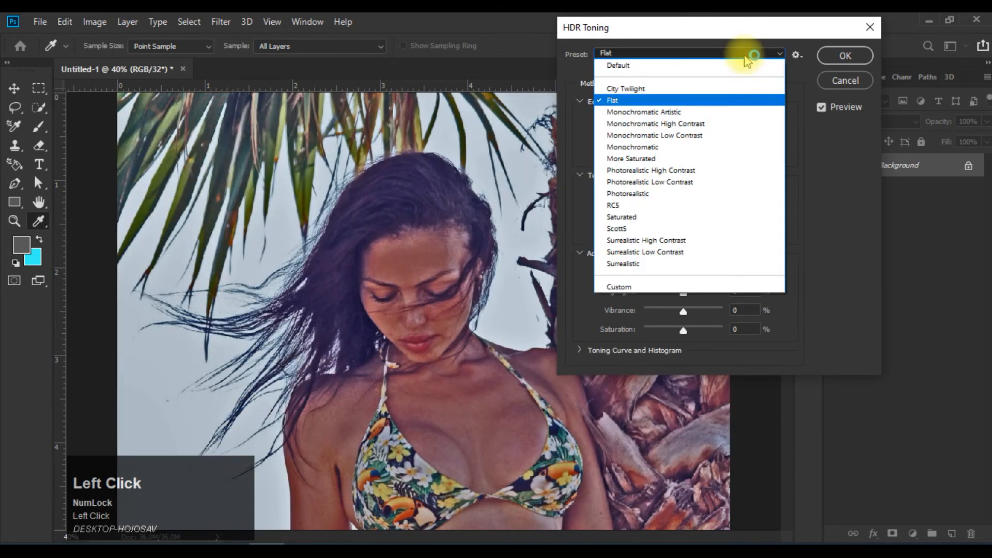
{"action": "left_click", "coordinate": [744, 112]}
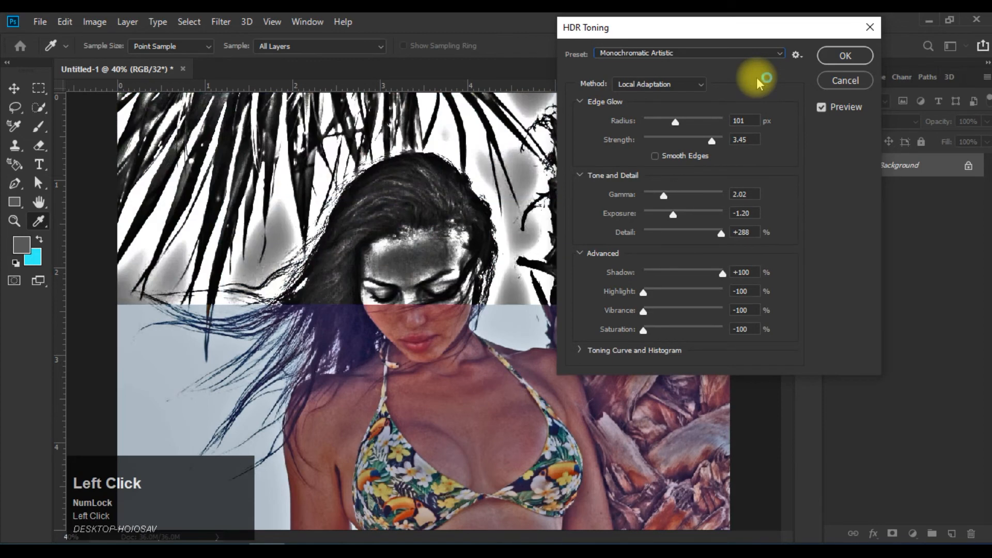
{"action": "left_click", "coordinate": [761, 52]}
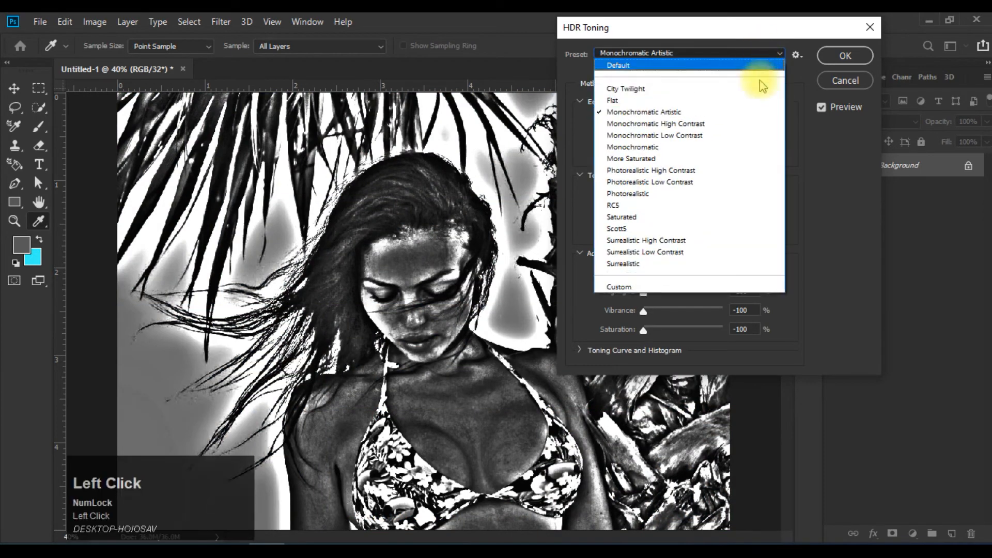
{"action": "left_click", "coordinate": [758, 134]}
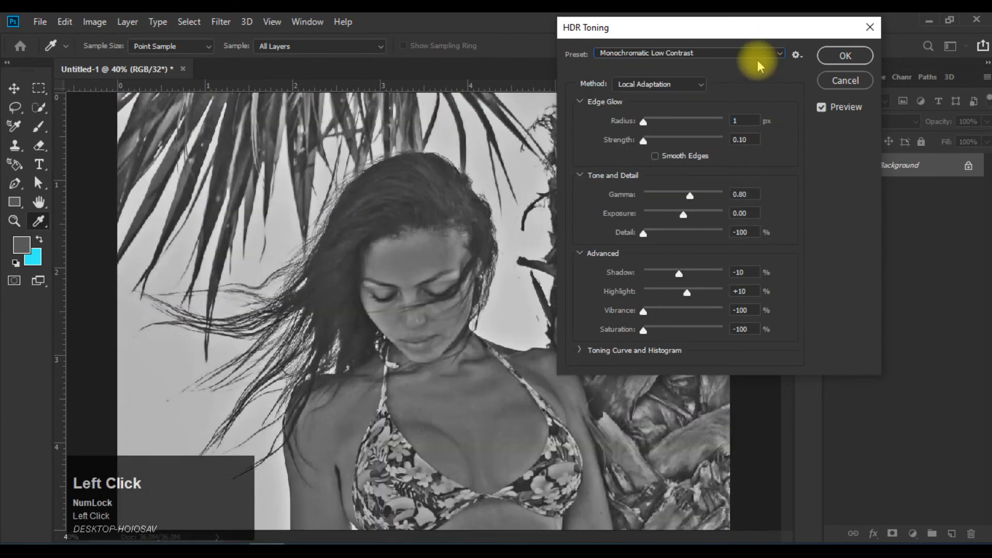
{"action": "left_click", "coordinate": [757, 57]}
{"action": "left_click", "coordinate": [753, 147]}
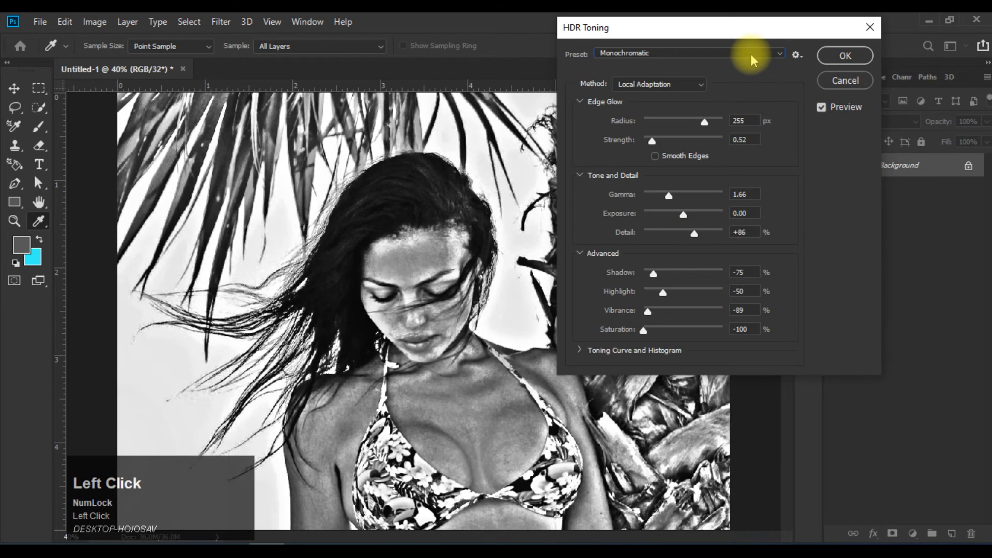
Try the Photorealistic High Contrast, Photorealistic and Saturated HDR Toning presets on the photo.
{"action": "left_click", "coordinate": [751, 55]}
{"action": "left_click", "coordinate": [747, 166]}
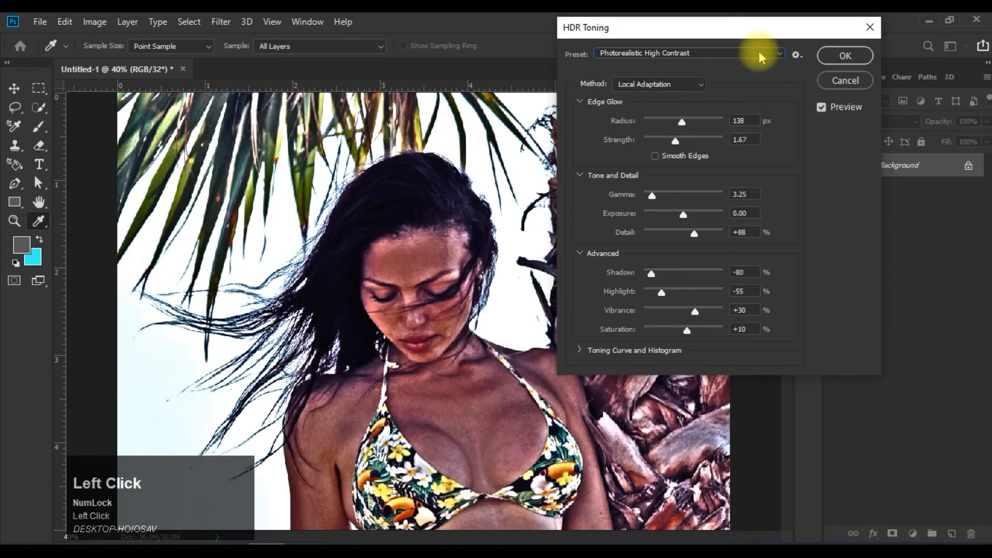
{"action": "left_click", "coordinate": [758, 53]}
{"action": "left_click", "coordinate": [750, 193]}
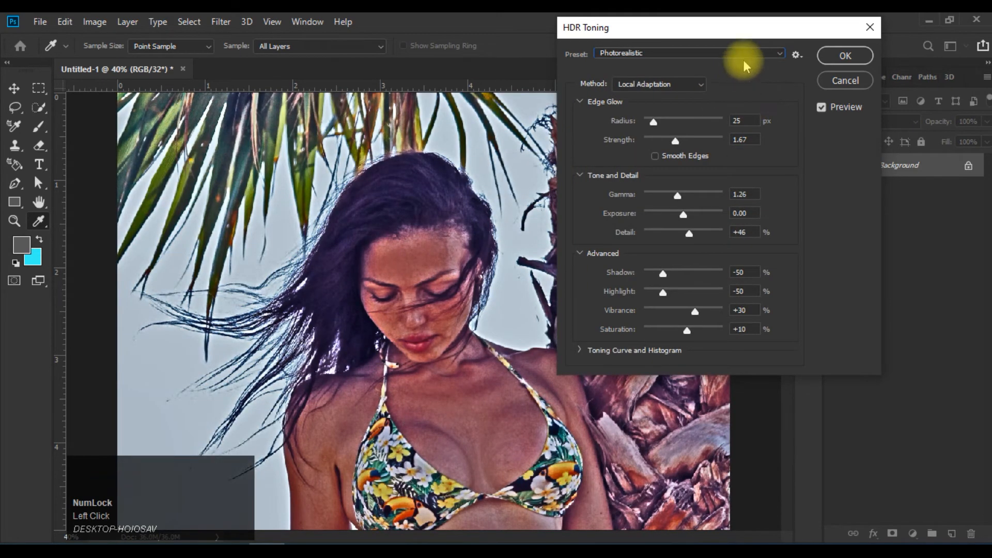
{"action": "left_click", "coordinate": [745, 55]}
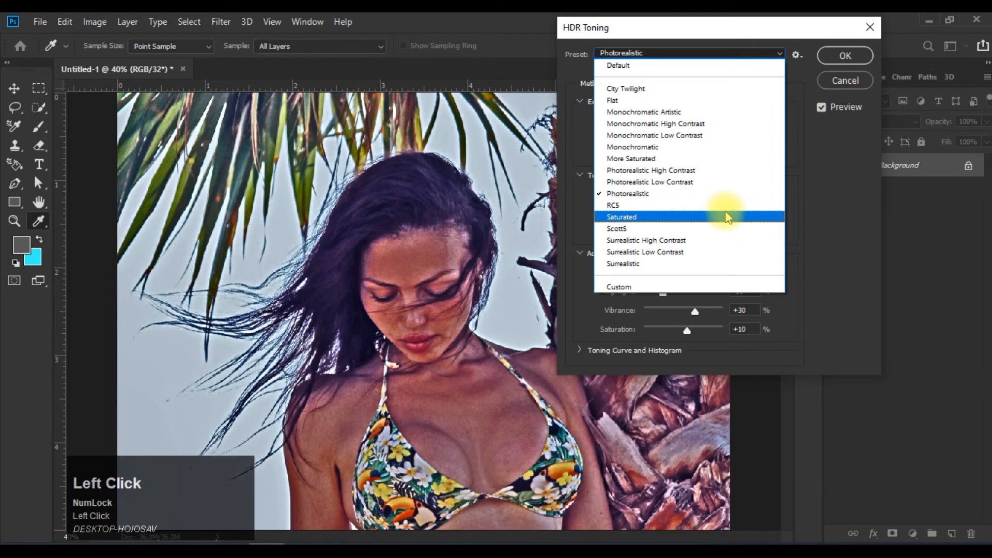
{"action": "left_click", "coordinate": [725, 214]}
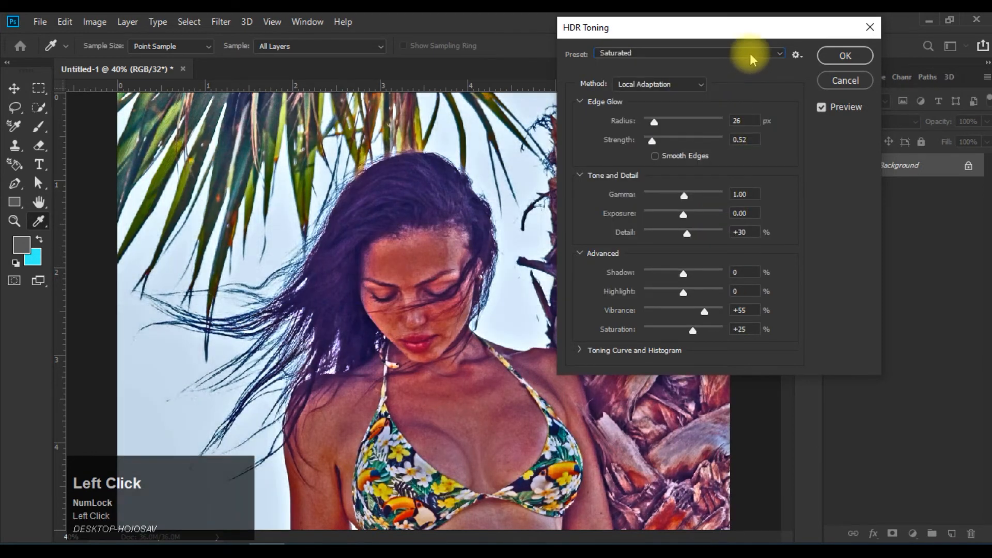
Try the Scott5, Surrealistic High Contrast and Surrealistic HDR Toning presets on the photo.
{"action": "left_click", "coordinate": [749, 53]}
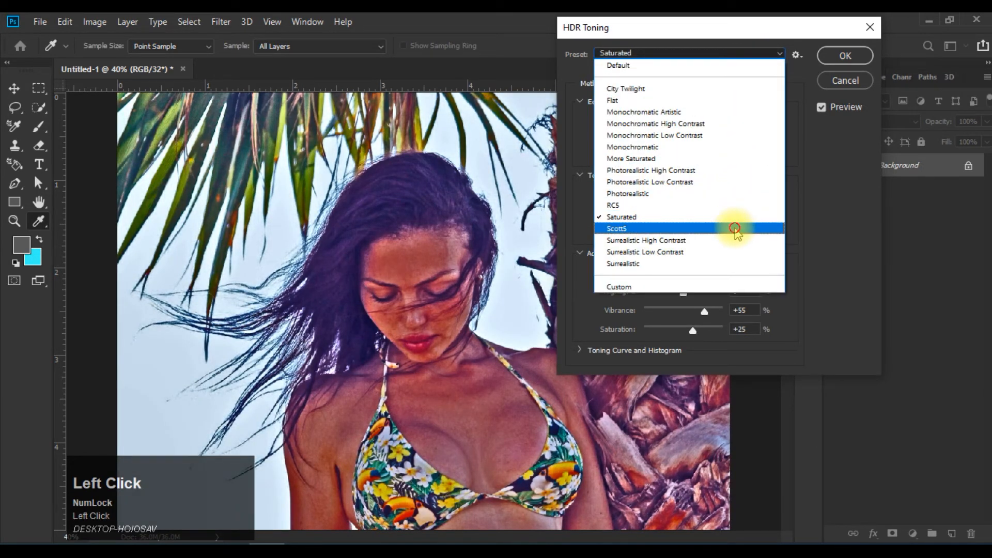
{"action": "left_click", "coordinate": [735, 229]}
{"action": "left_click", "coordinate": [755, 52]}
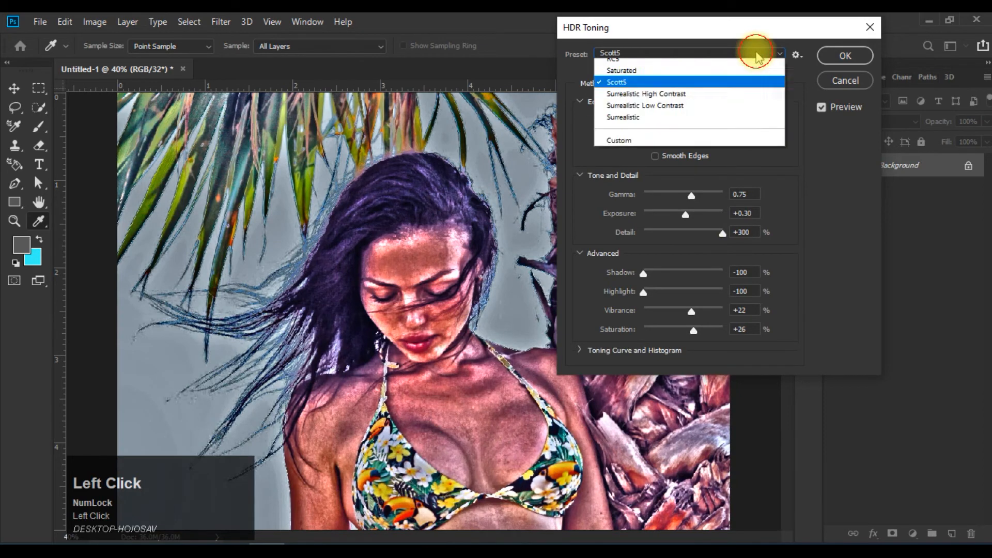
{"action": "left_click", "coordinate": [723, 240]}
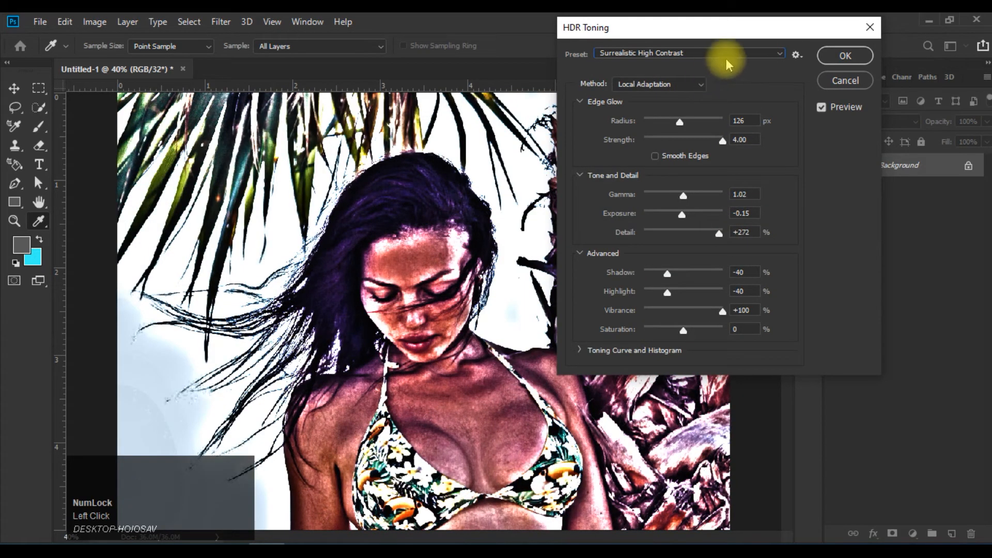
{"action": "left_click", "coordinate": [730, 55]}
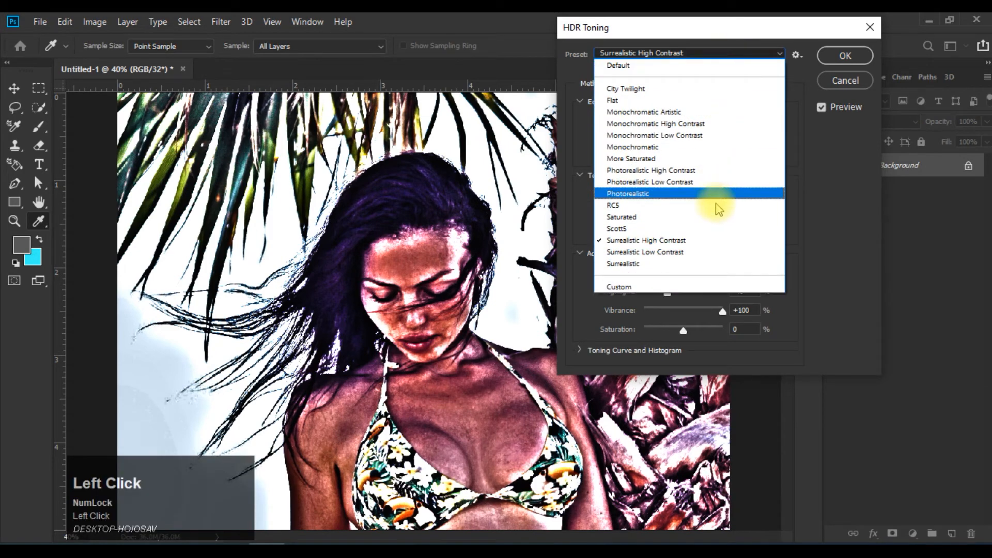
{"action": "left_click", "coordinate": [715, 264]}
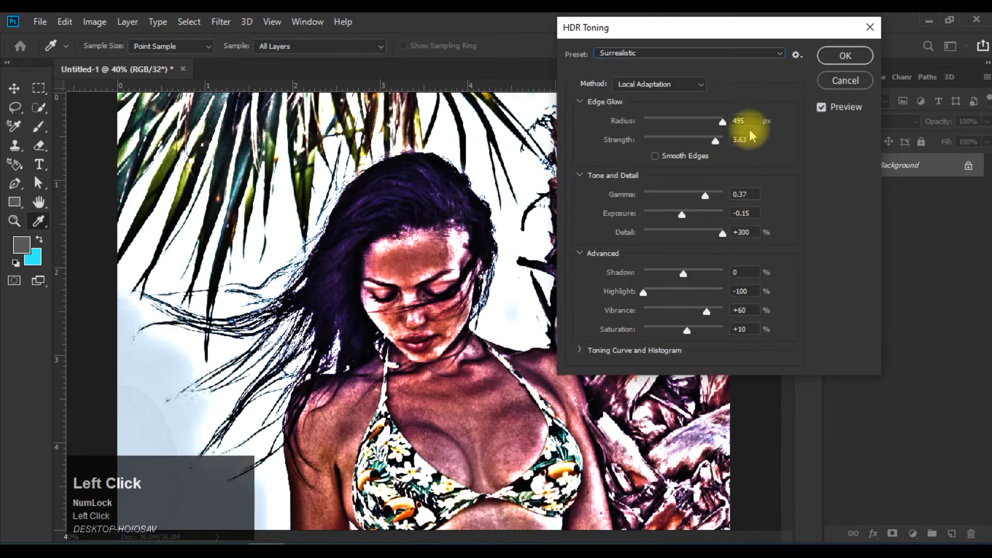
Compare the Monochromatic Artistic and Flat presets once more, and choose the City Twilight preset for the photo.
{"action": "left_click", "coordinate": [739, 51]}
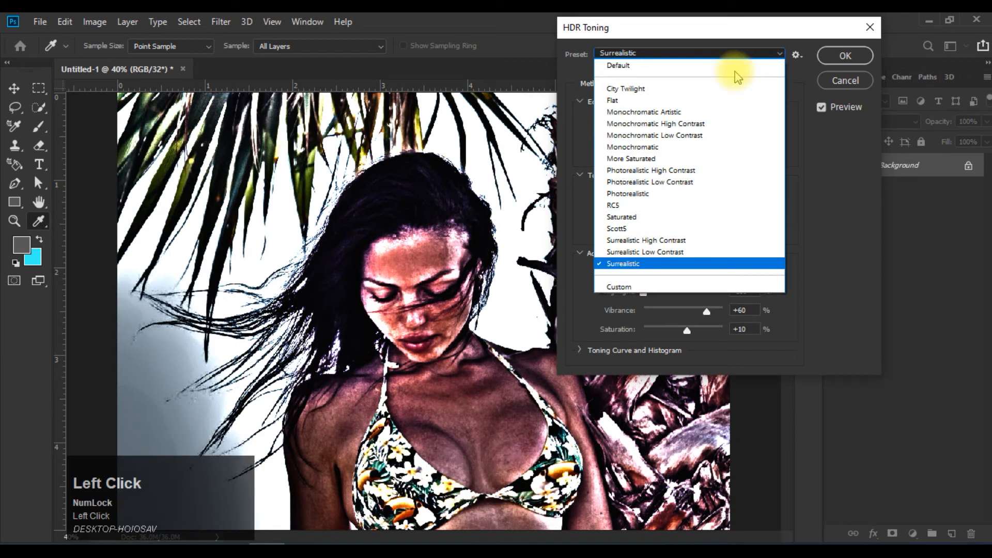
{"action": "left_click", "coordinate": [721, 111]}
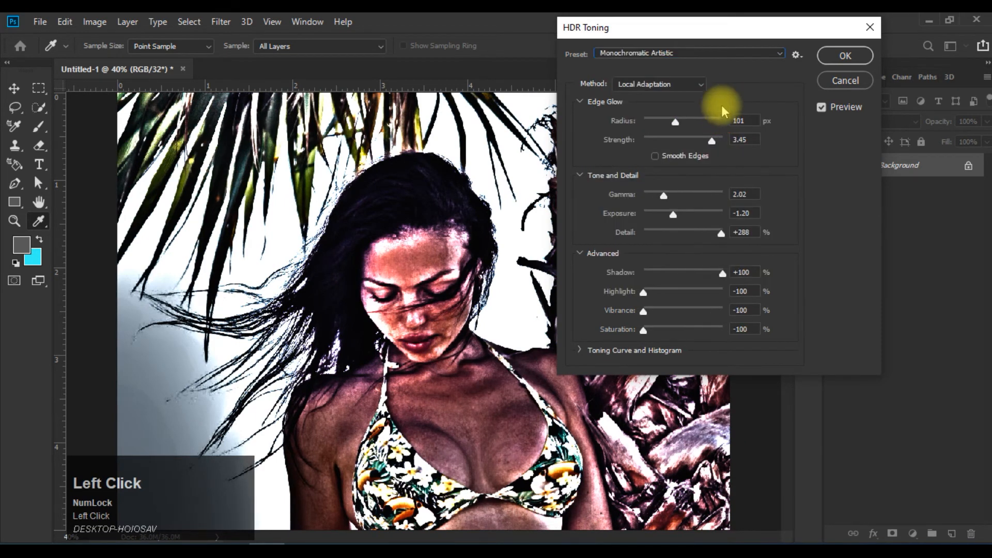
{"action": "left_click", "coordinate": [730, 54]}
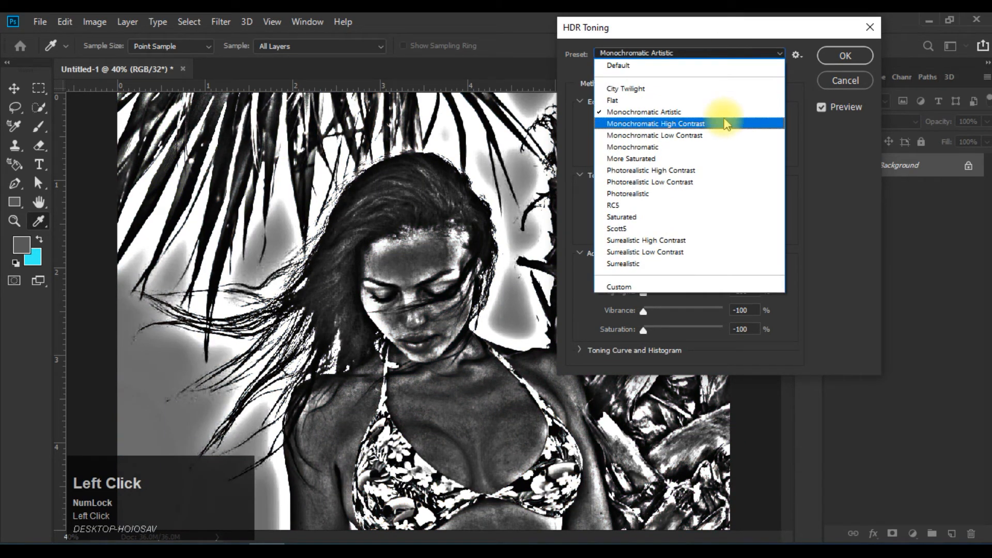
{"action": "left_click", "coordinate": [735, 100]}
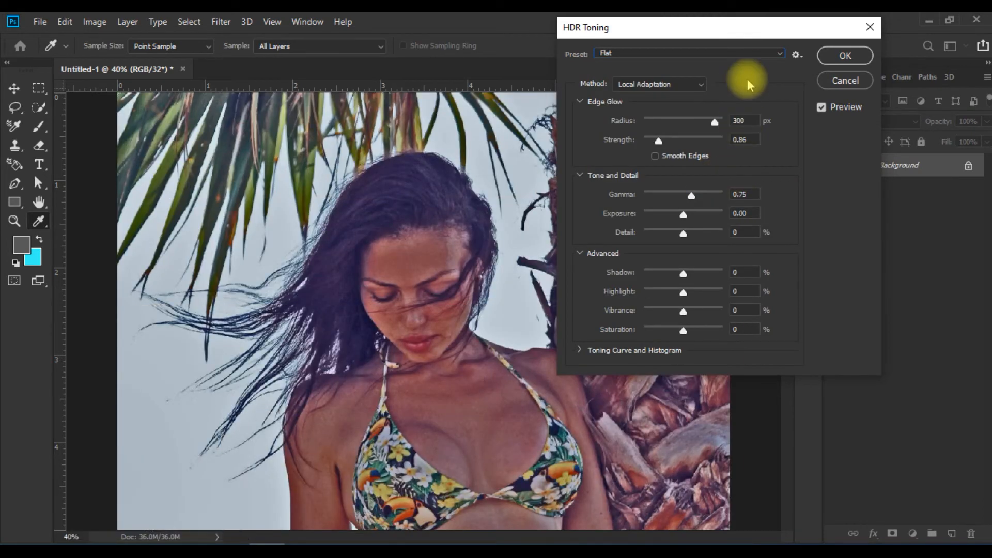
{"action": "left_click", "coordinate": [754, 52]}
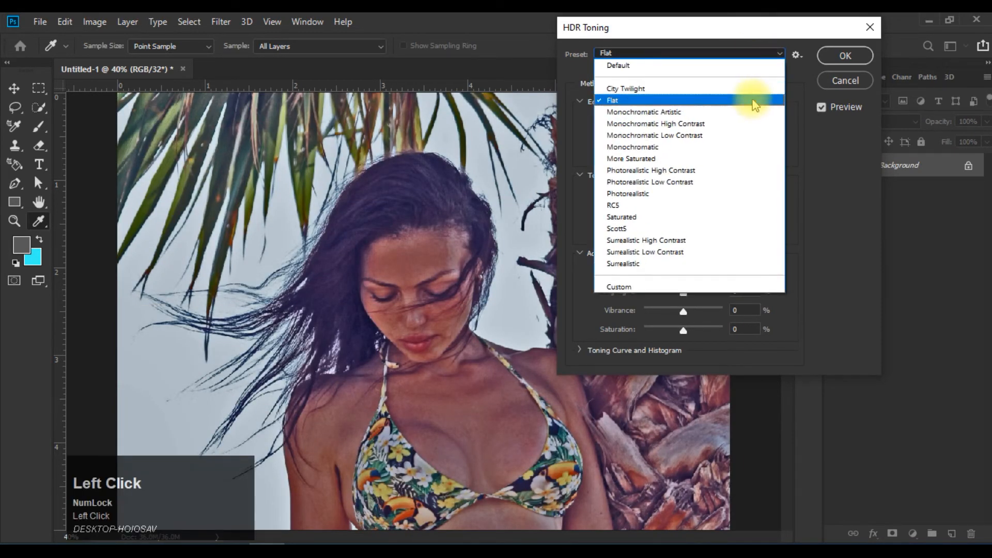
{"action": "left_click", "coordinate": [751, 90]}
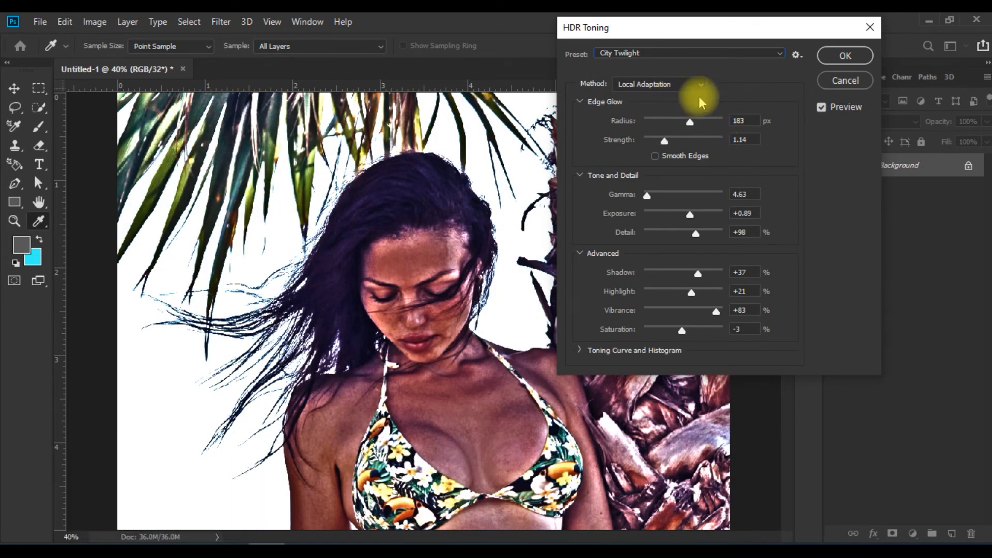
Try the Exposure and Gamma, Highlight Compression and Equalize Histogram toning methods, and return to Local Adaptation.
{"action": "left_click", "coordinate": [682, 83]}
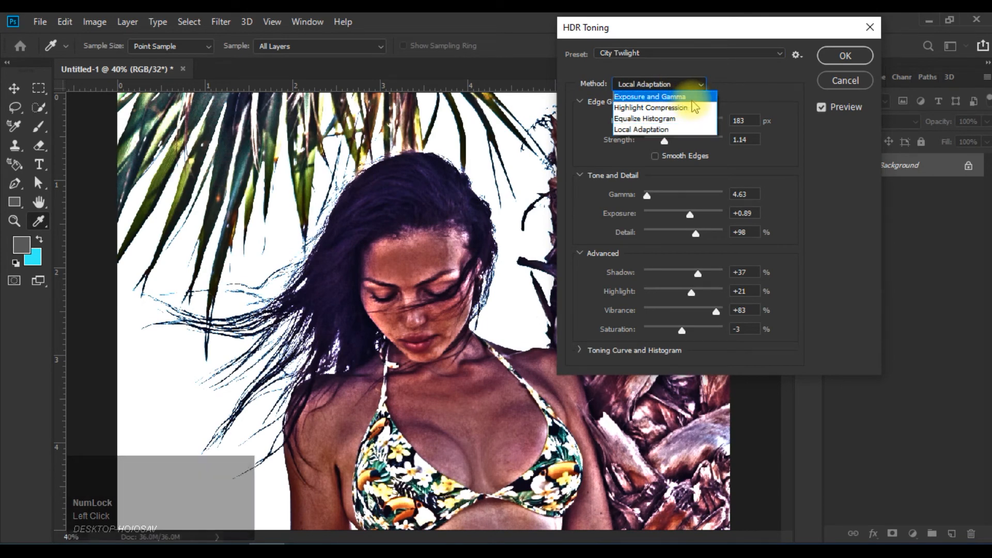
{"action": "left_click", "coordinate": [693, 98]}
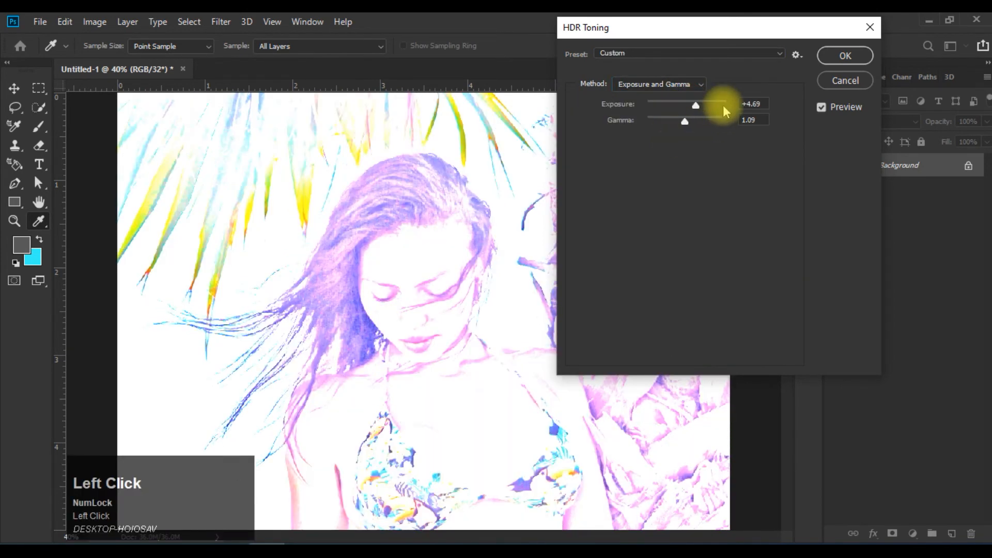
{"action": "left_click", "coordinate": [696, 83]}
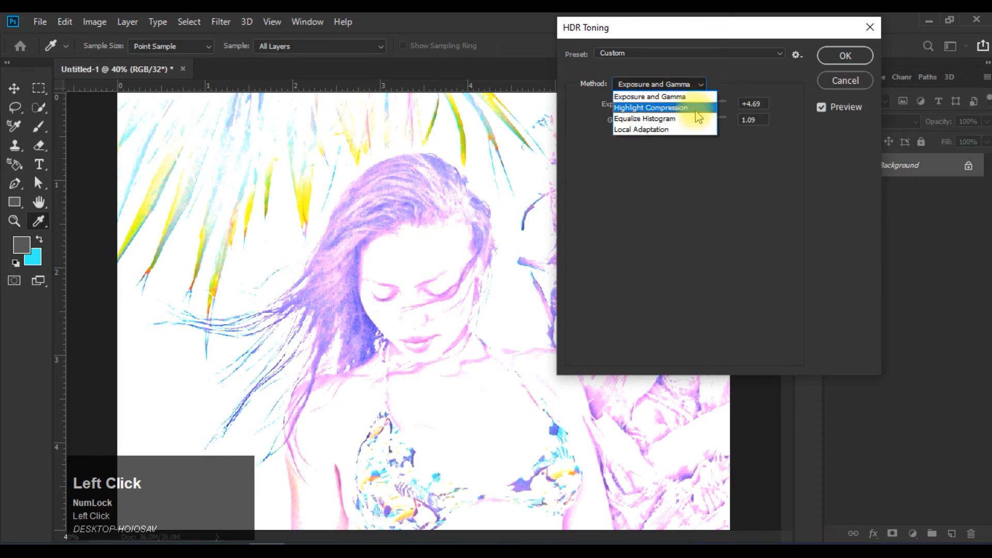
{"action": "left_click", "coordinate": [695, 109]}
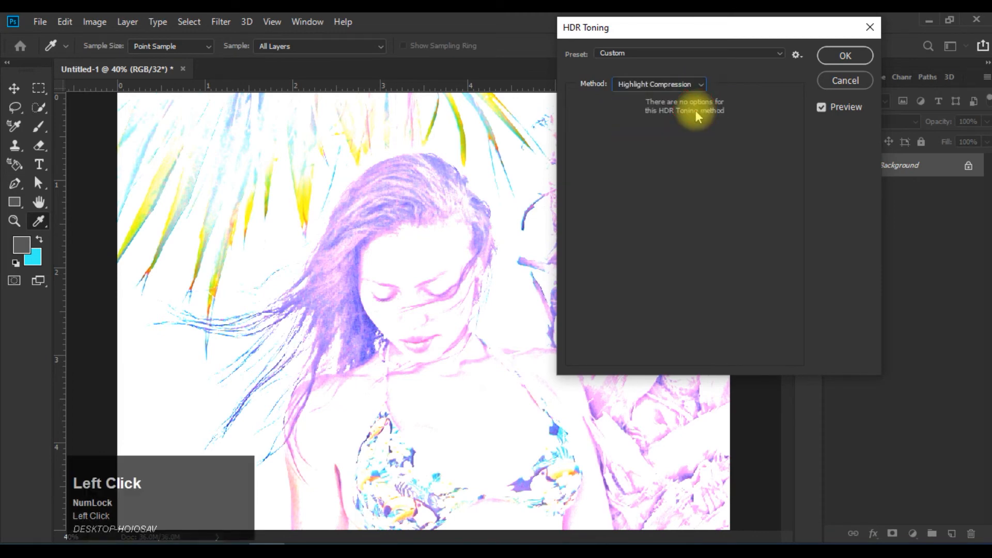
{"action": "left_click", "coordinate": [686, 85]}
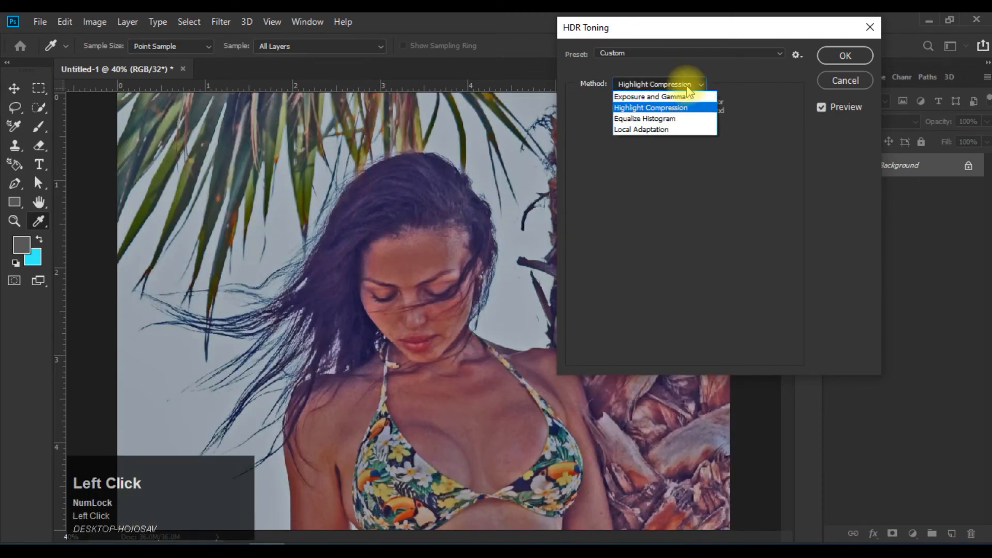
{"action": "left_click", "coordinate": [685, 119]}
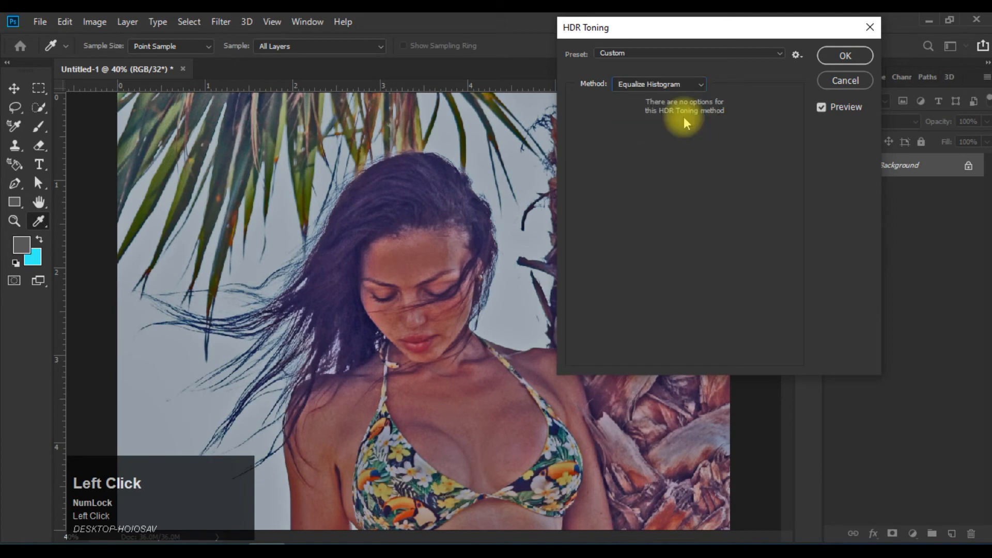
{"action": "left_click", "coordinate": [683, 89]}
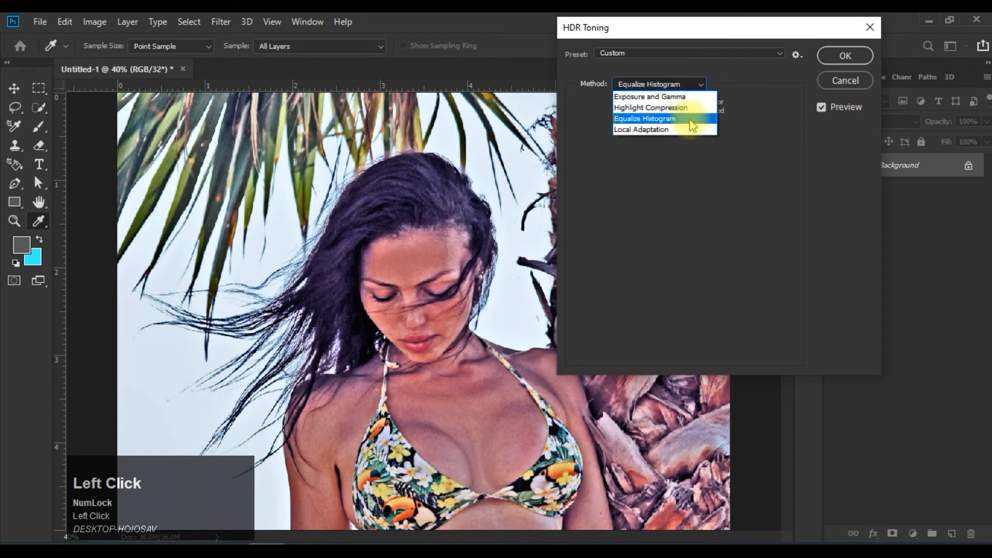
{"action": "left_click", "coordinate": [689, 130]}
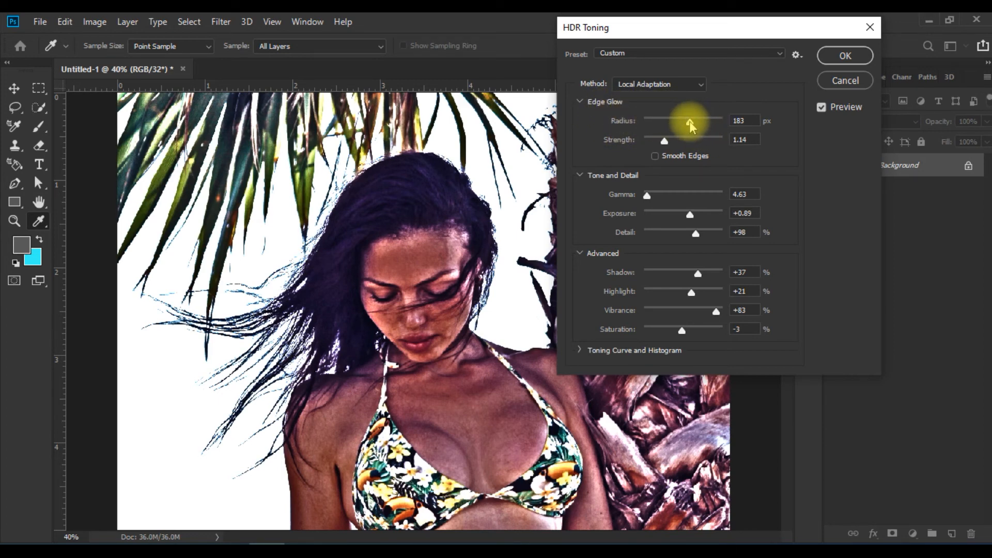
Set the Edge Glow Radius to 267 px and Strength to 3.39, and turn on Smooth Edges.
{"action": "left_click_drag", "start_coordinate": [689, 121], "coordinate": [708, 138]}
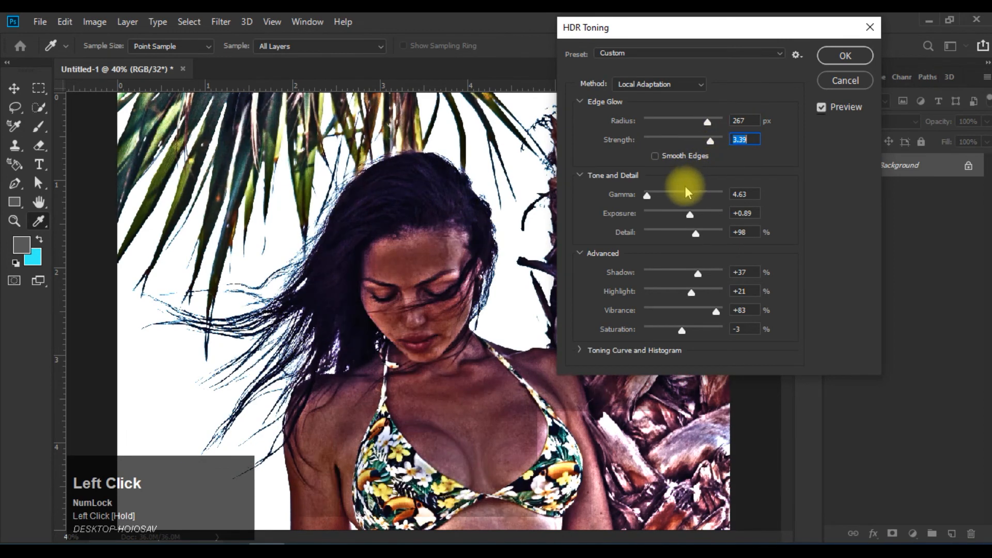
{"action": "left_click", "coordinate": [655, 156]}
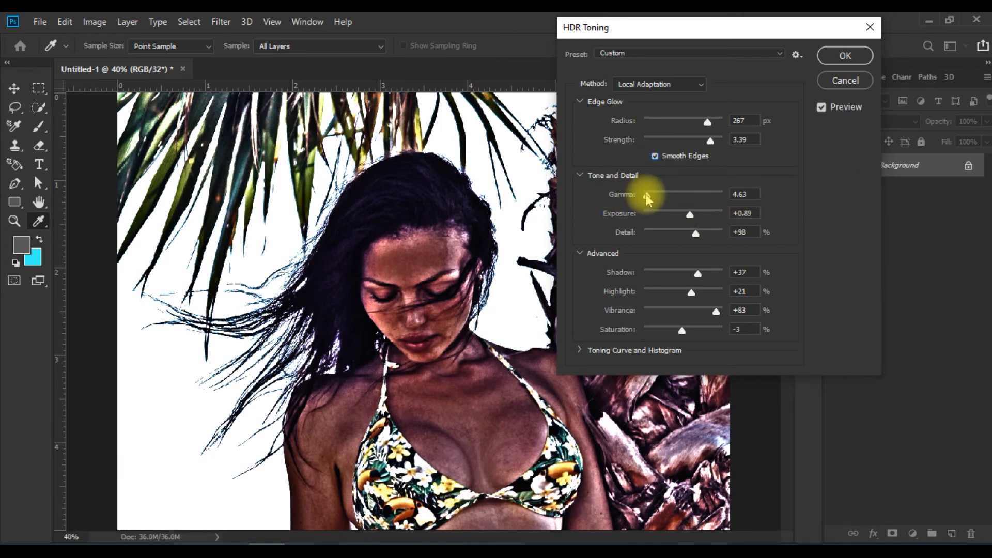
Set the Tone and Detail values to Gamma 1.64, Exposure +0.60 and Detail +146%.
{"action": "left_click", "coordinate": [664, 196]}
{"action": "left_click_drag", "start_coordinate": [665, 196], "coordinate": [689, 215]}
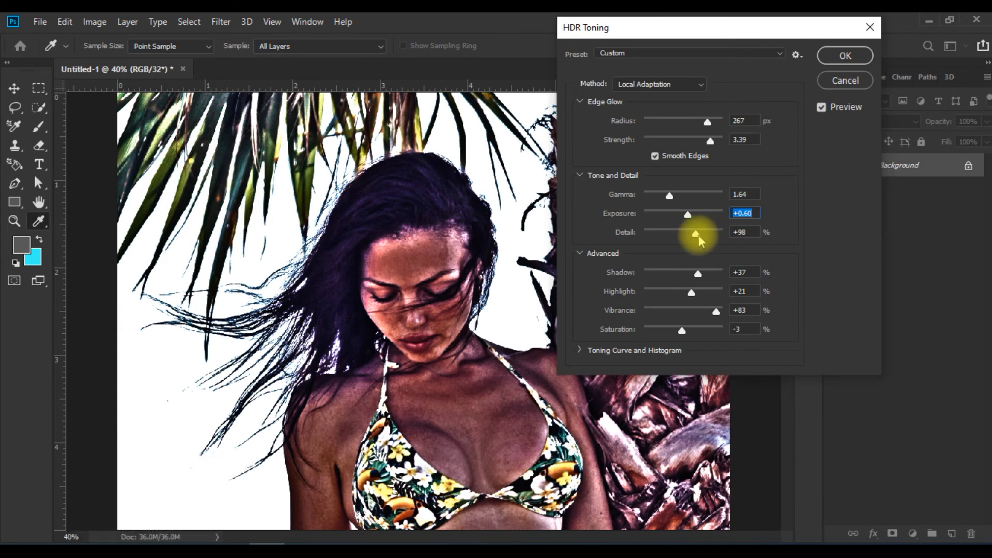
{"action": "left_click_drag", "start_coordinate": [698, 235], "coordinate": [703, 234]}
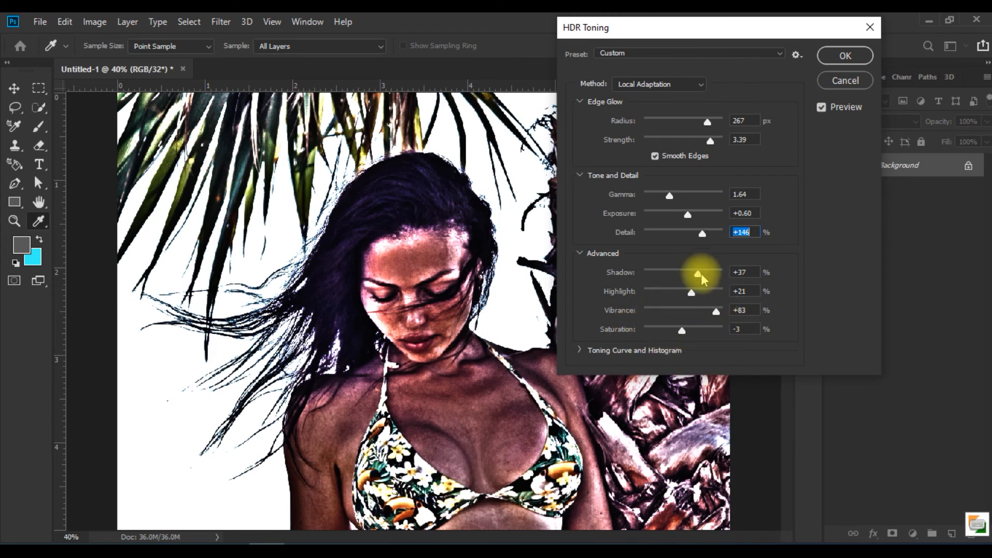
Set Shadow to +36%, Highlight to +14%, Vibrance to +71% and Saturation to +12%, and apply the HDR Toning.
{"action": "left_click_drag", "start_coordinate": [699, 274], "coordinate": [690, 331]}
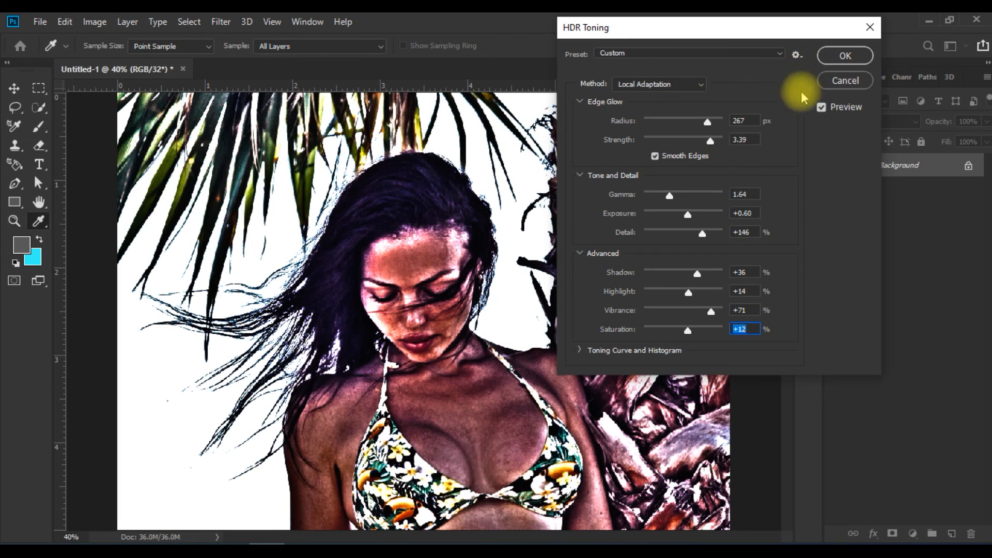
{"action": "left_click", "coordinate": [833, 60]}
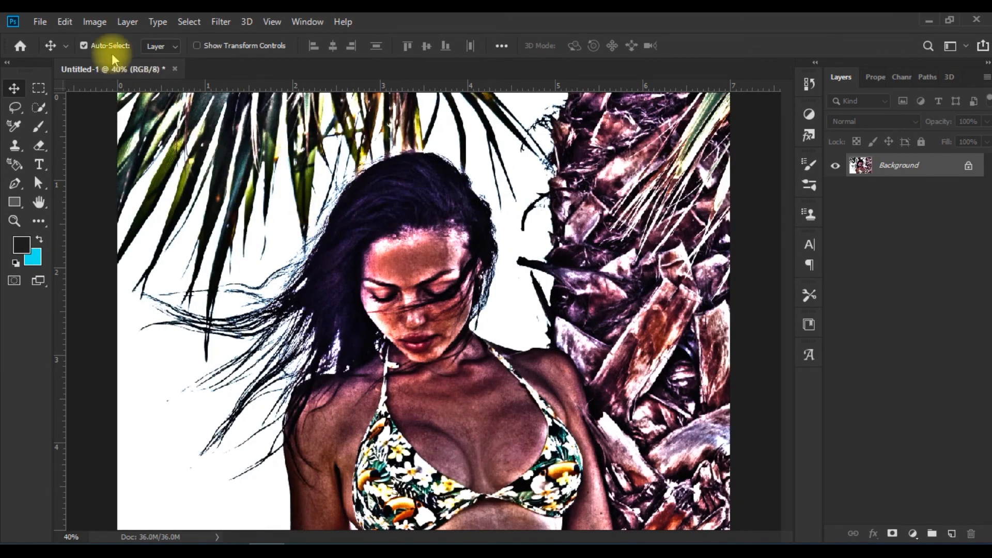
{"action": "left_click", "coordinate": [100, 24]}
{"action": "mouse_move", "coordinate": [173, 60]}
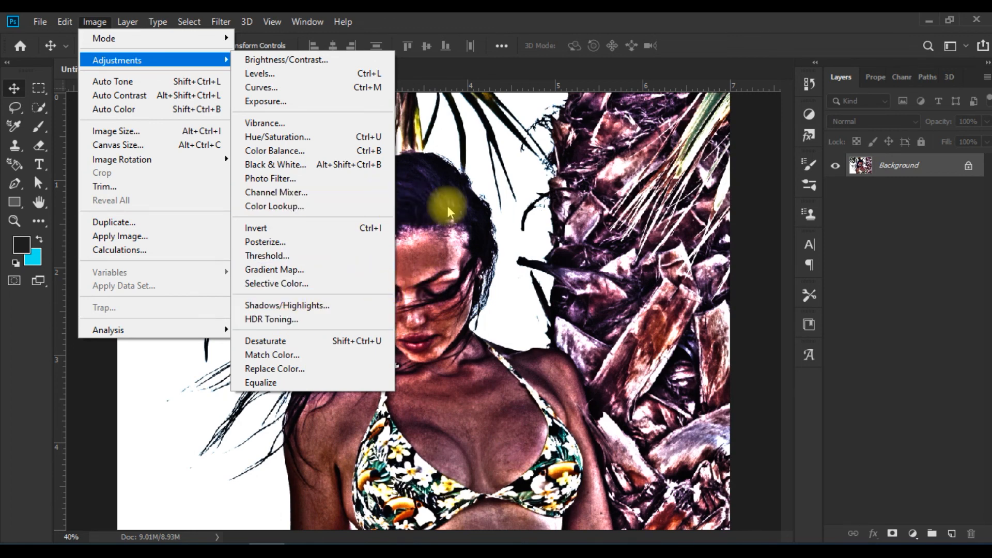
{"action": "mouse_move", "coordinate": [125, 21]}
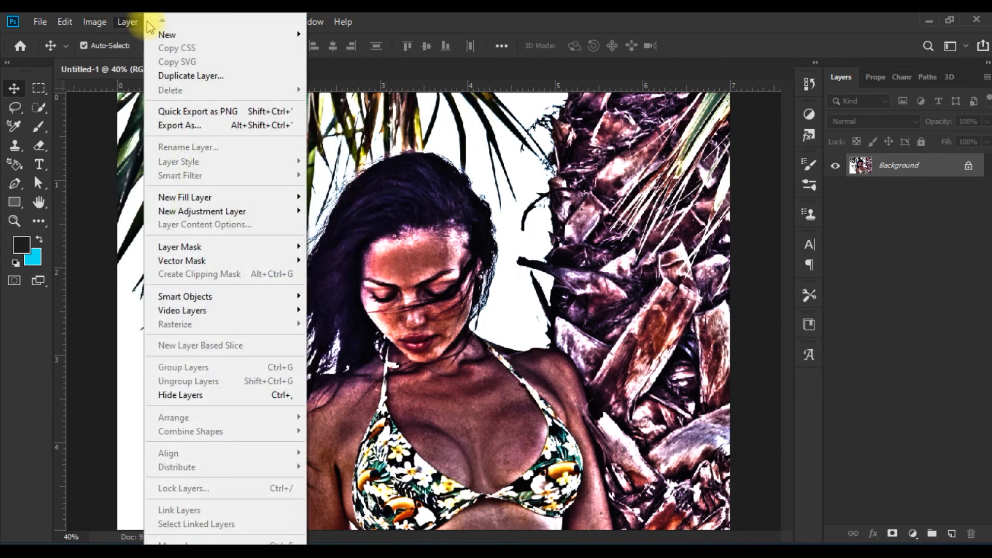